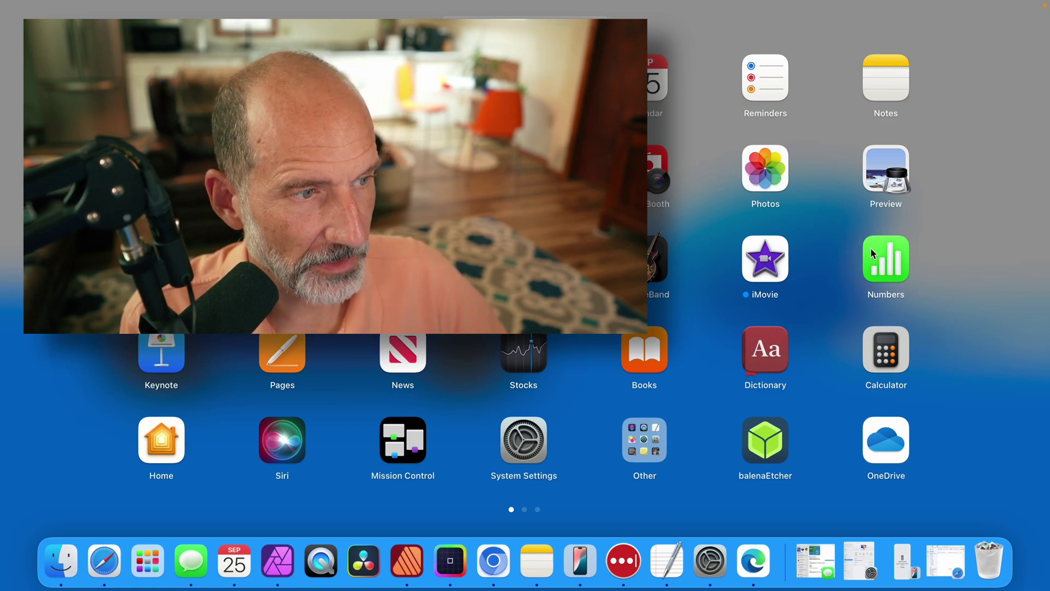
Step: Launch Numbers from the Launchpad app grid
click(872, 251)
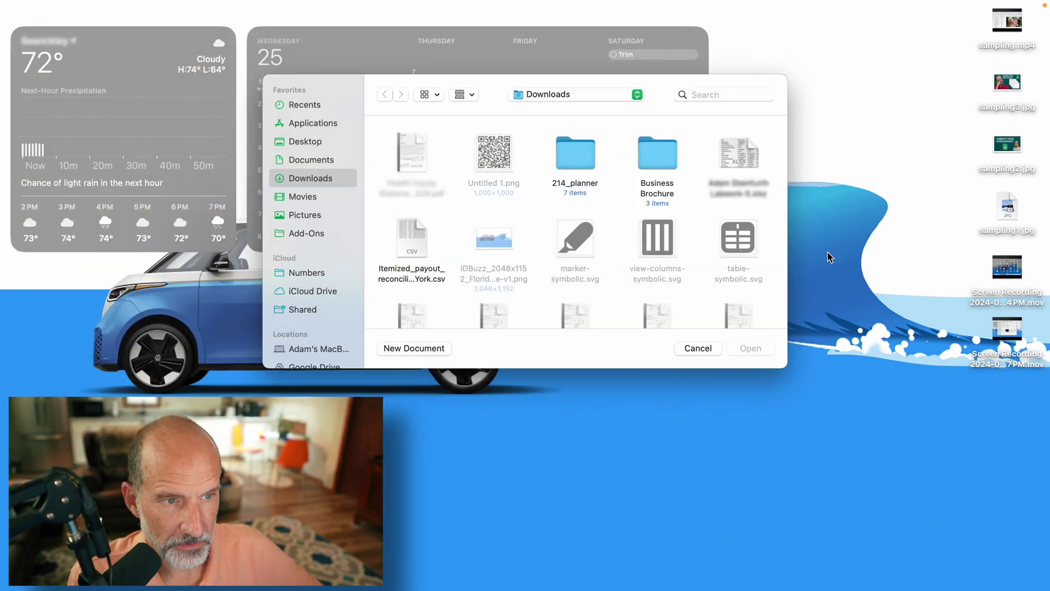
Step: Start a New Document and create it from the Blank template
click(413, 348)
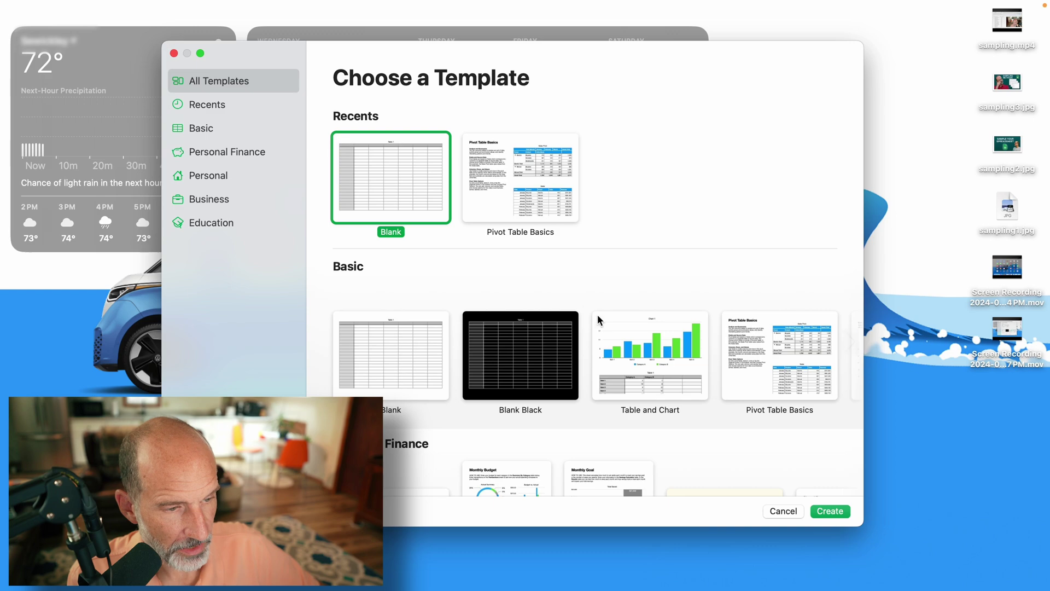
click(832, 510)
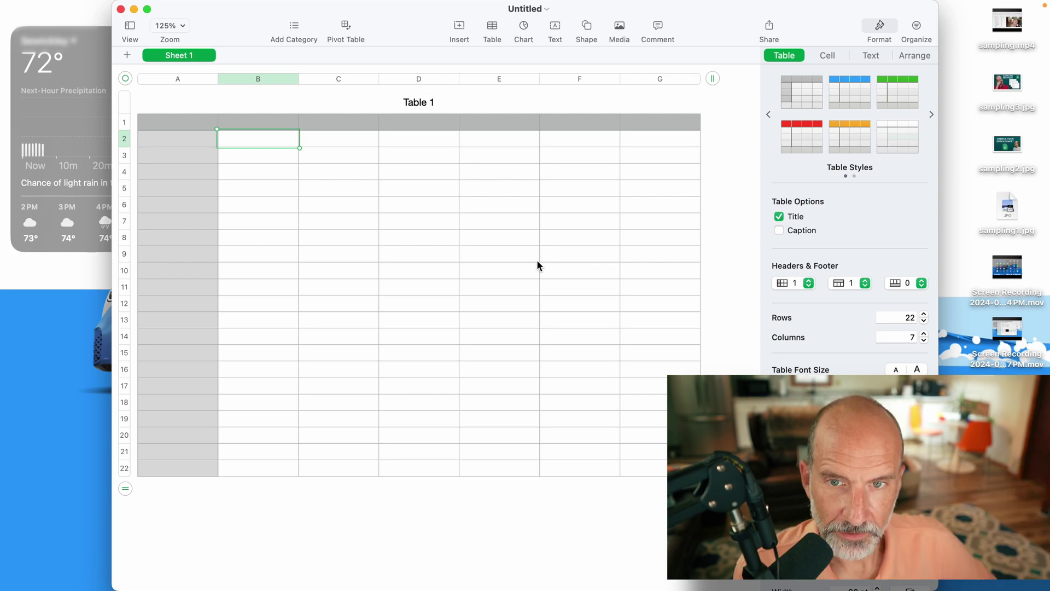
Step: Put Numbers in full screen and inspect Table 1's columns B–D, rows 1–2 and header cells
click(146, 8)
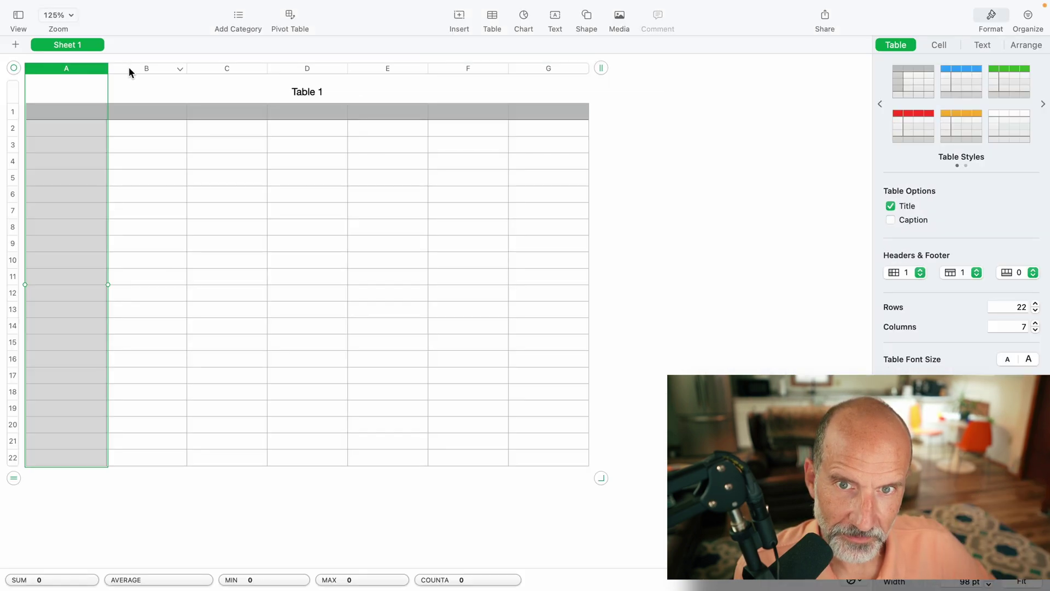
click(145, 68)
click(227, 69)
click(290, 69)
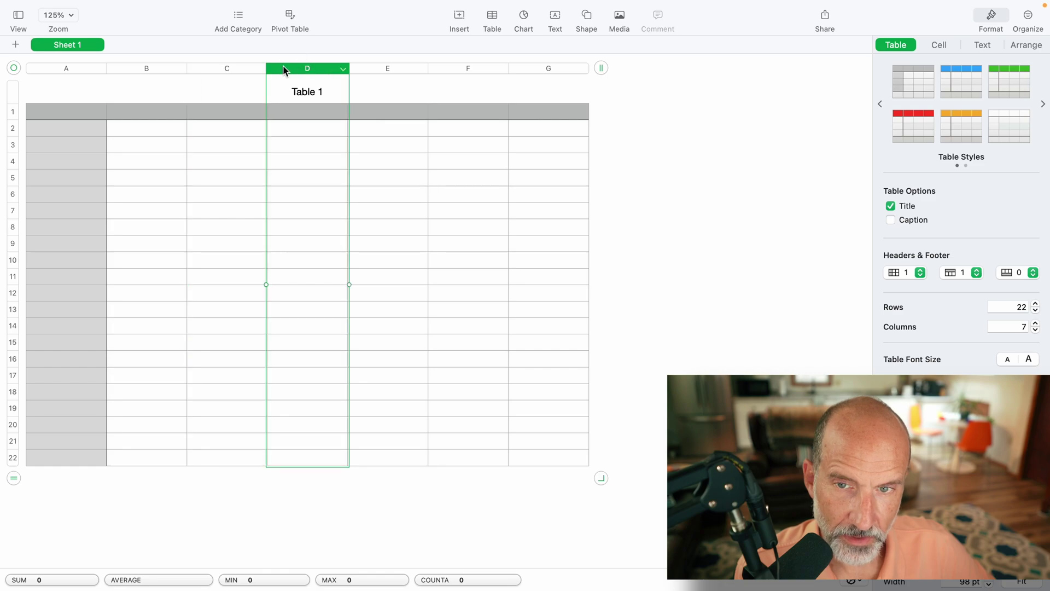
click(12, 111)
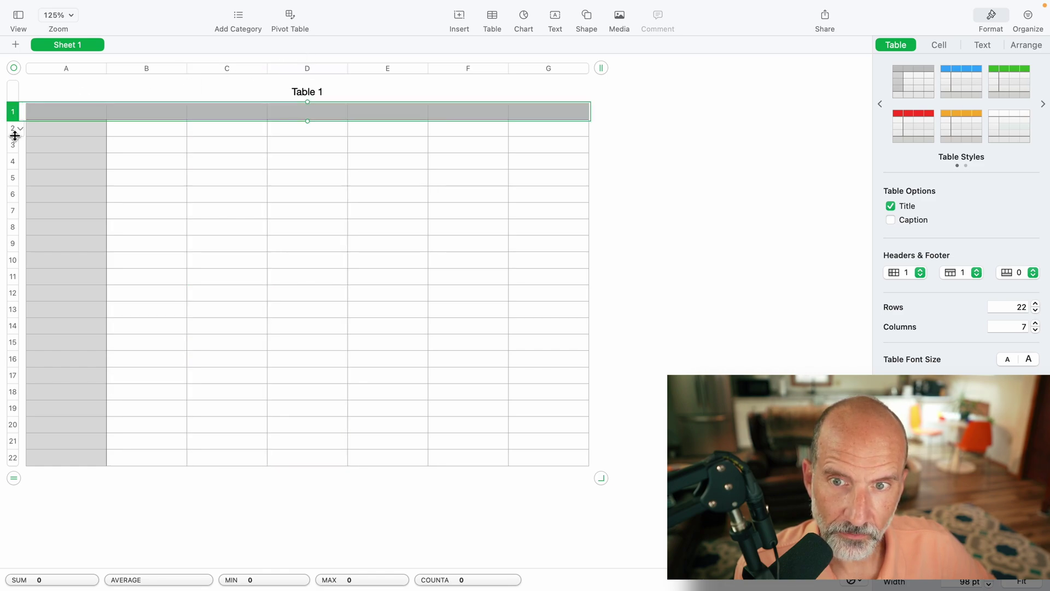
click(14, 131)
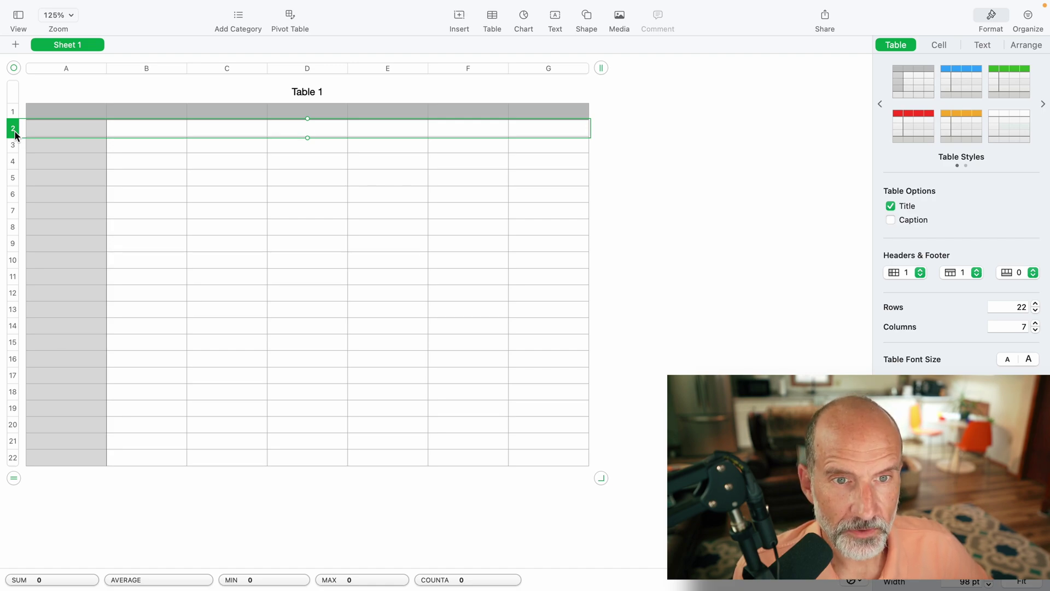
click(323, 195)
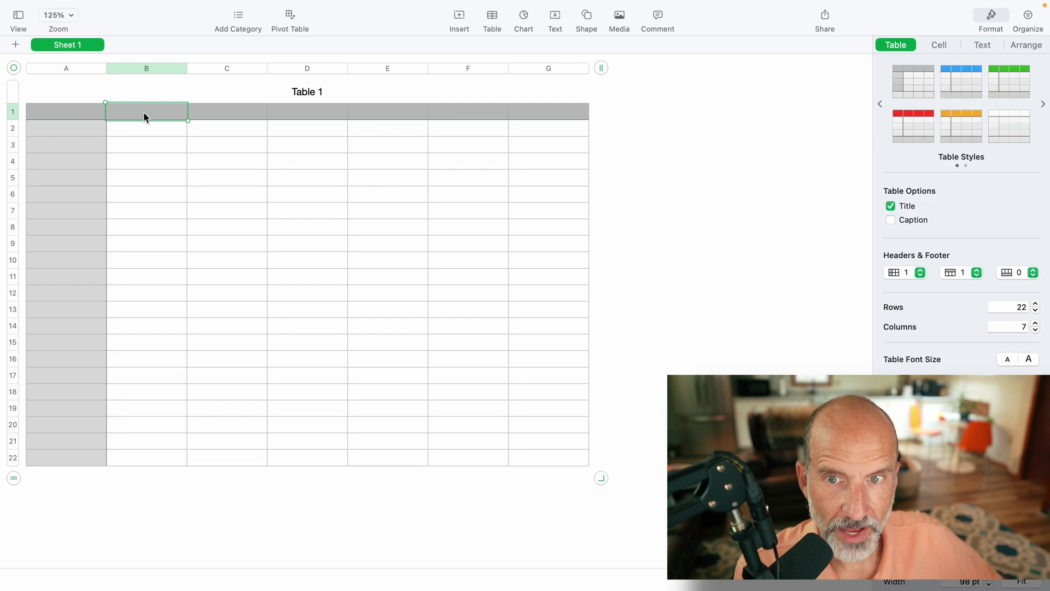
click(224, 113)
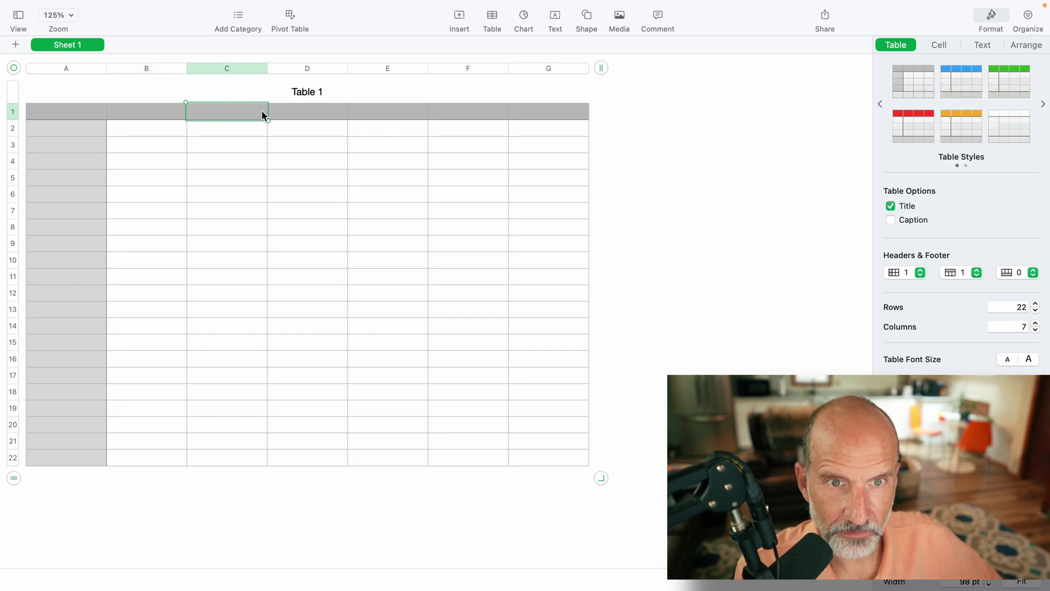
click(309, 109)
Step: Enter the headers Item Name, Quantity and Price across B1:D1
click(152, 118)
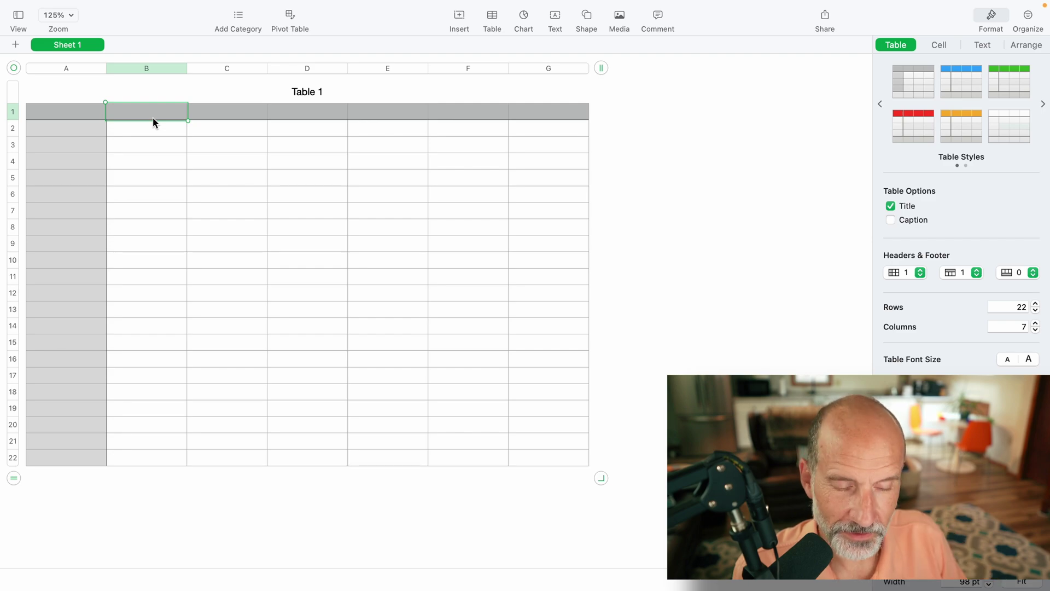
text(Ite)
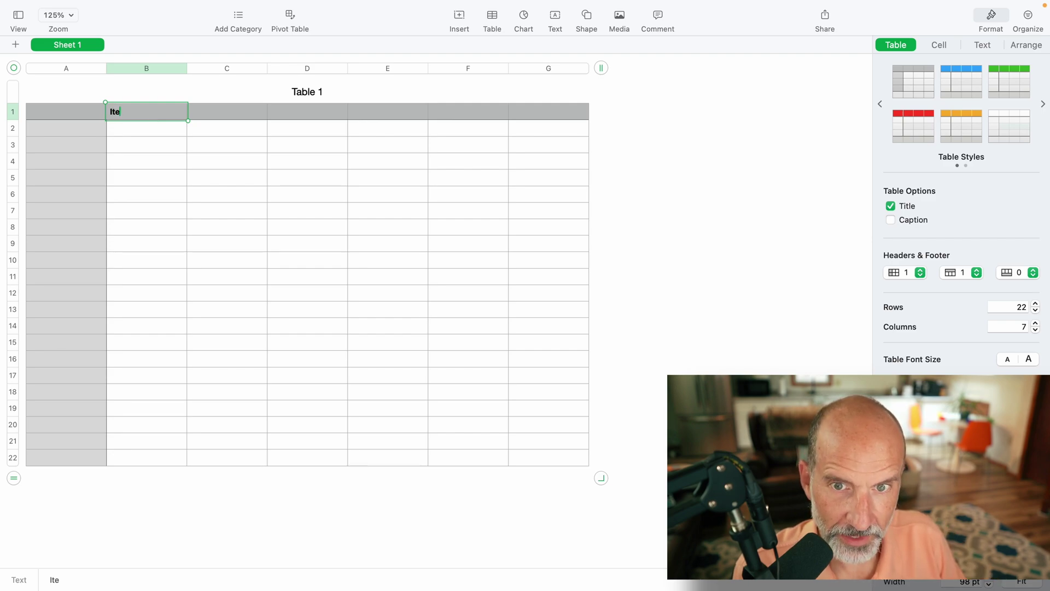
text(m Name)
key(Tab)
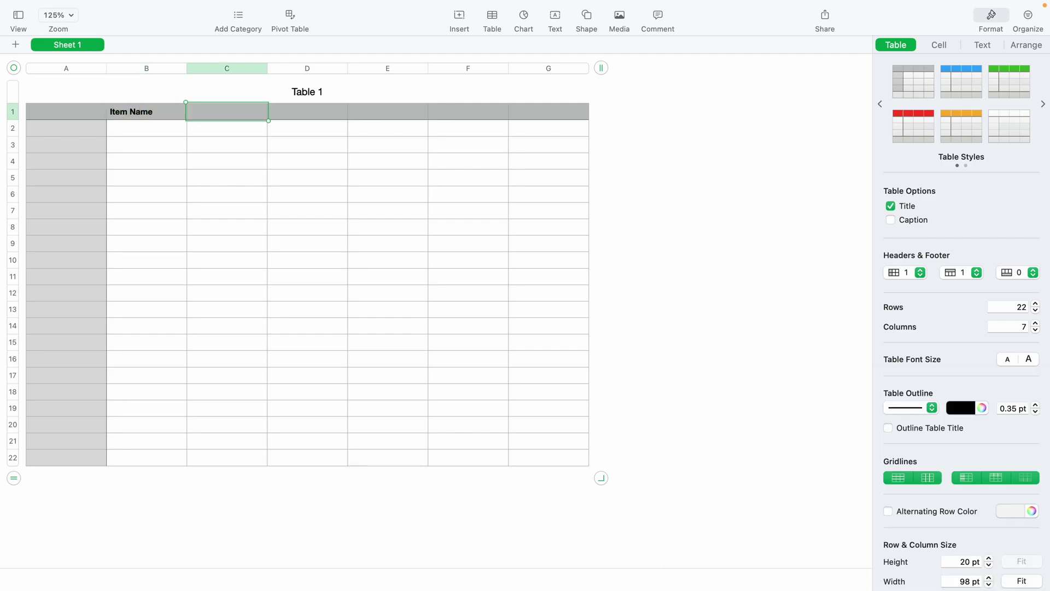
text(Quantity)
key(Tab)
text(Price)
key(Return)
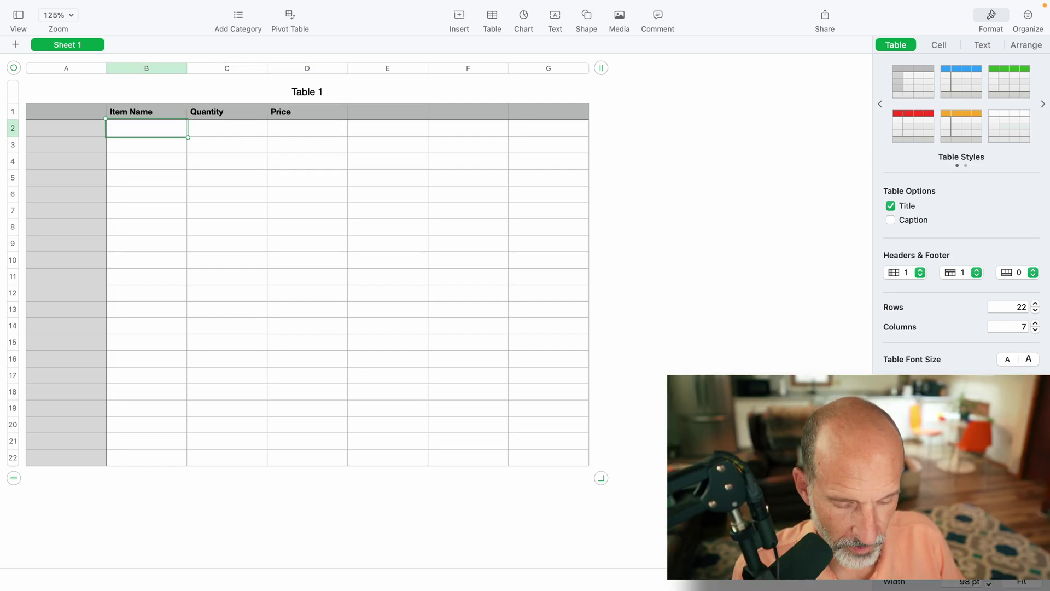
Step: List Wheelbarrow, Nails and Screws in rows 2–4 under Item Name
text(Whe)
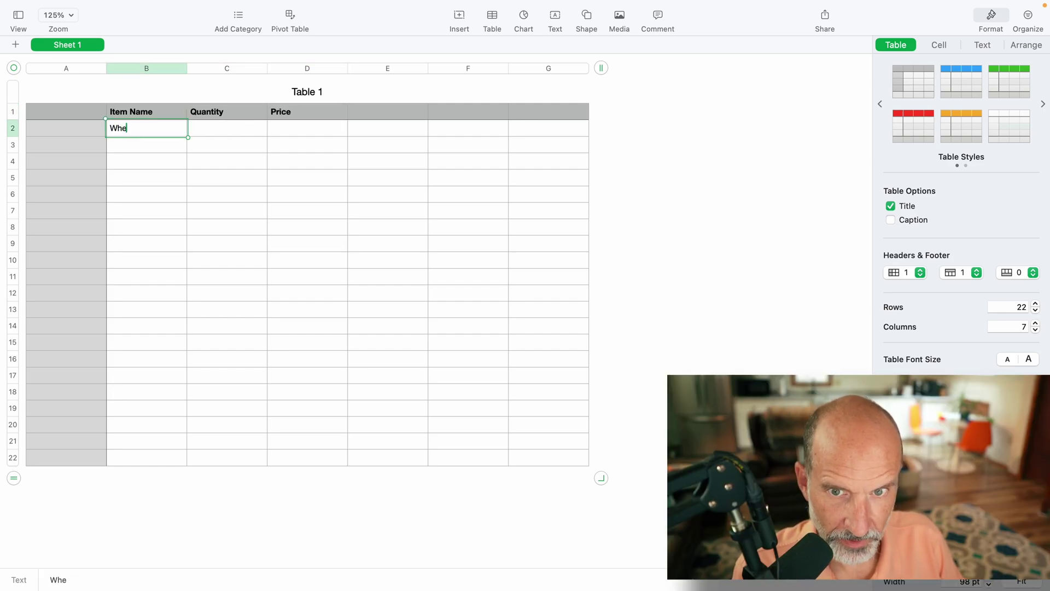
text(elbarrow)
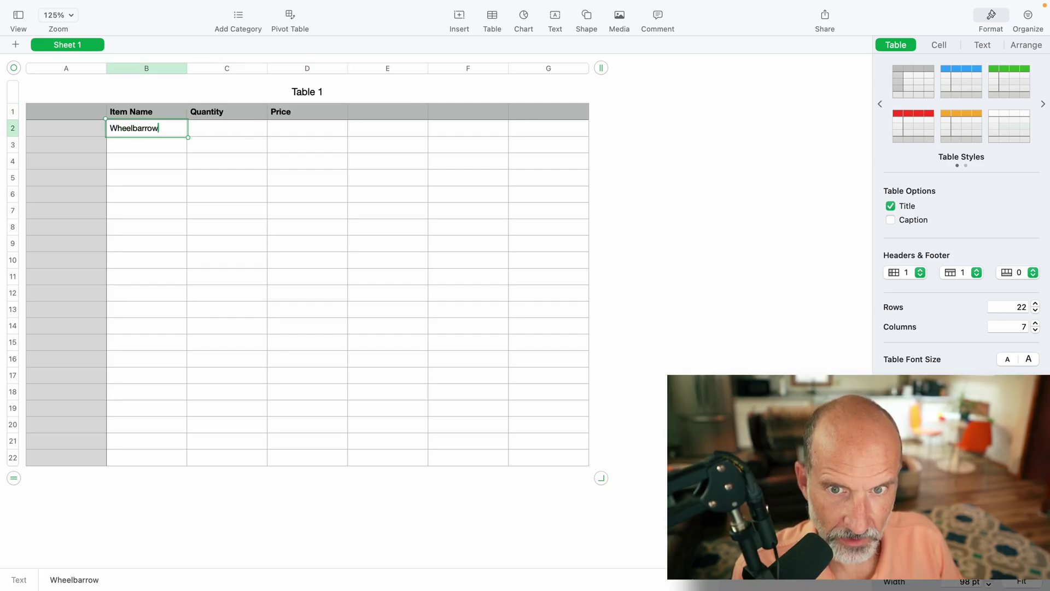
key(Return)
text(Nails)
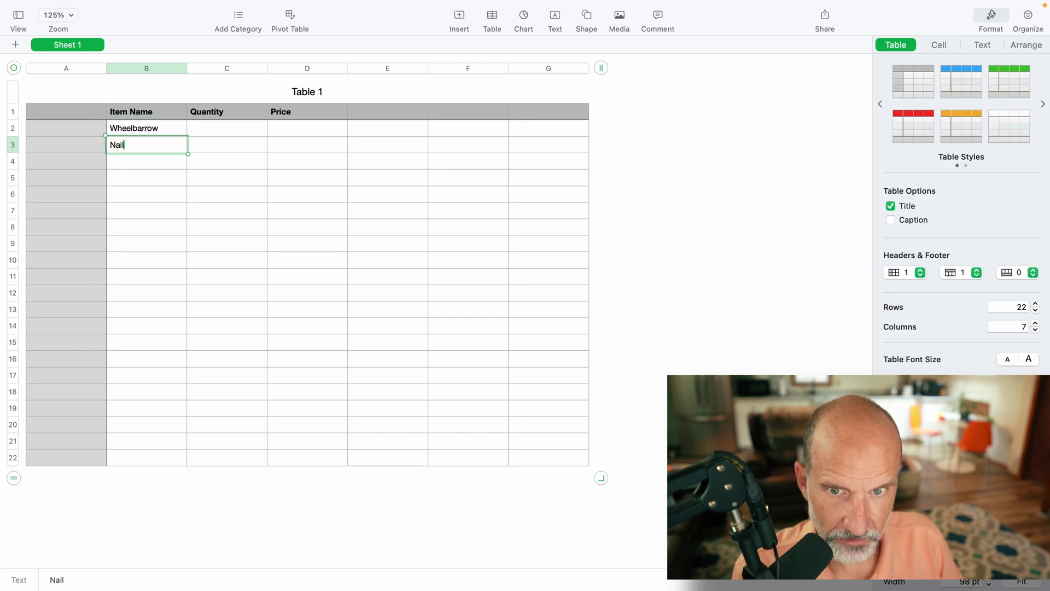
key(Return)
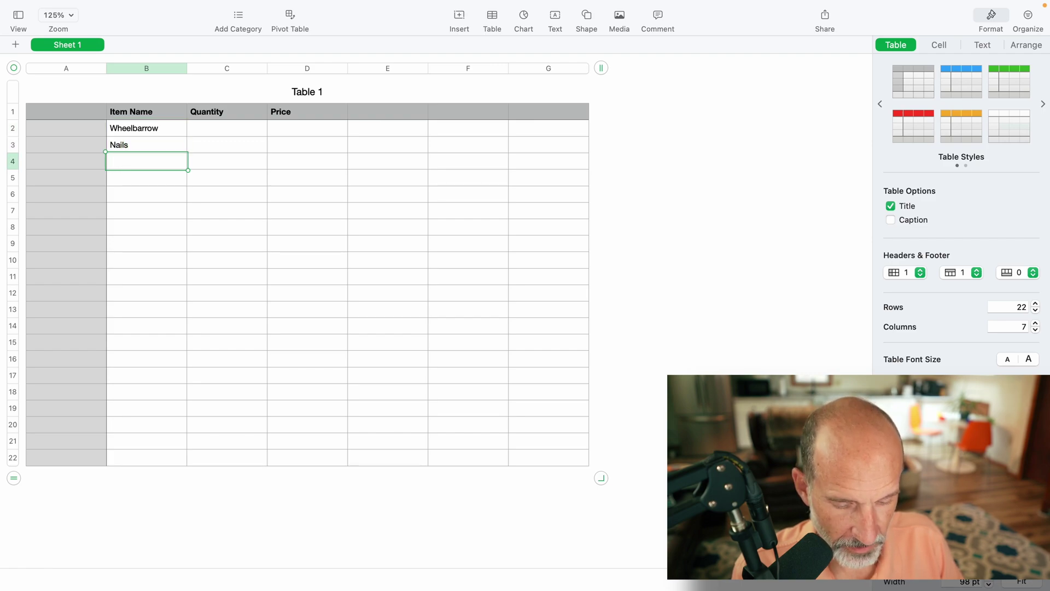
text(Screws)
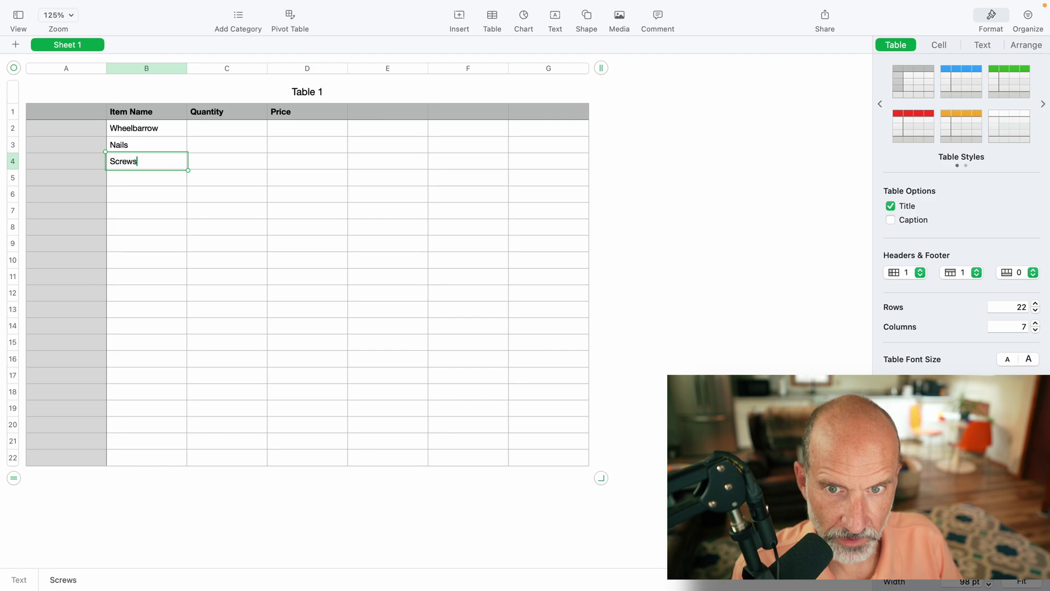
key(Return)
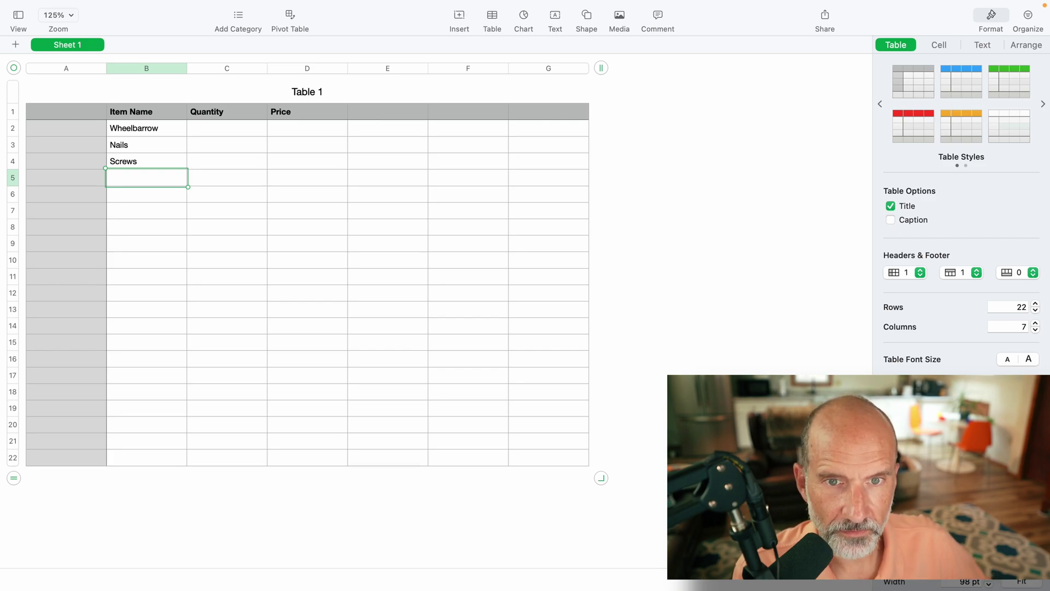
click(22, 111)
click(64, 69)
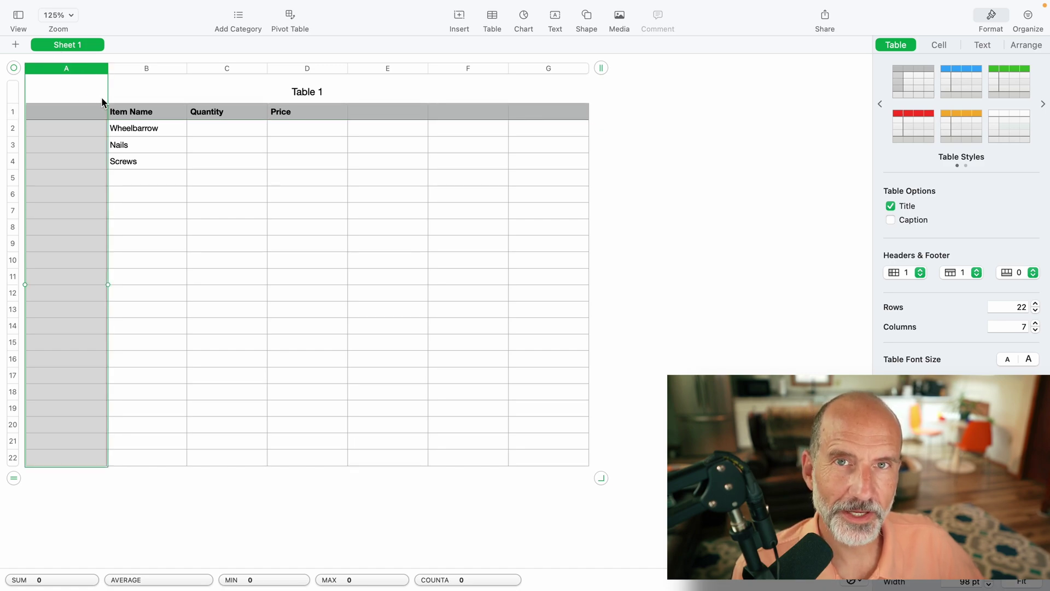
click(155, 112)
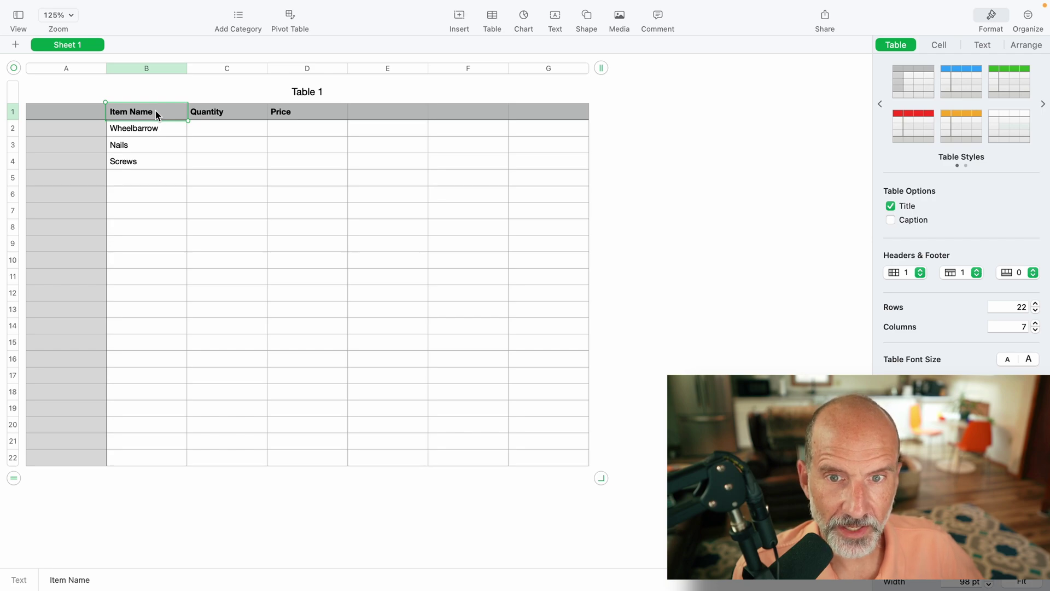
click(156, 128)
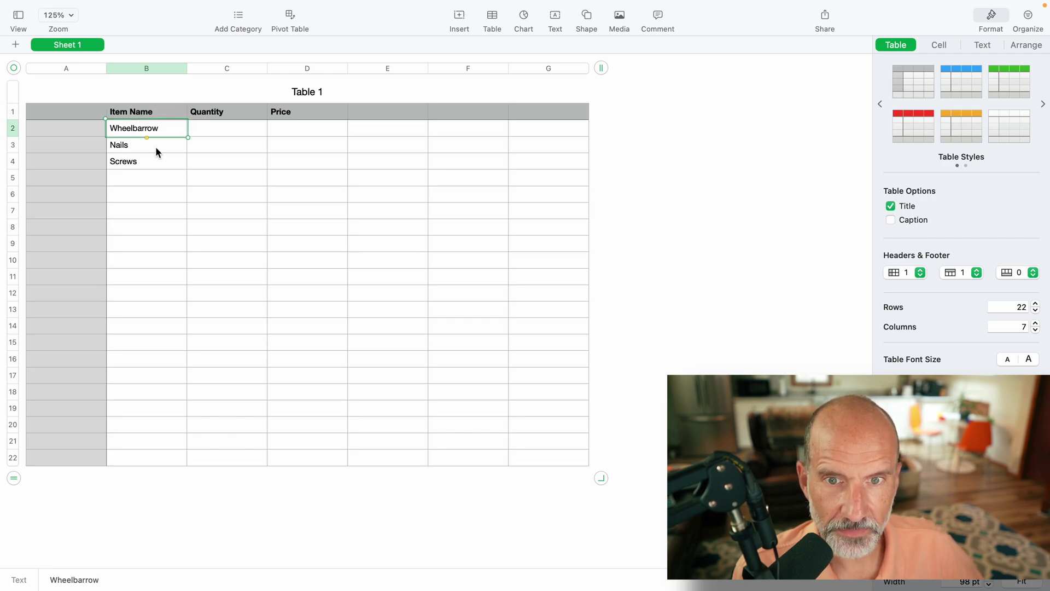
click(155, 146)
click(156, 156)
click(155, 143)
click(154, 131)
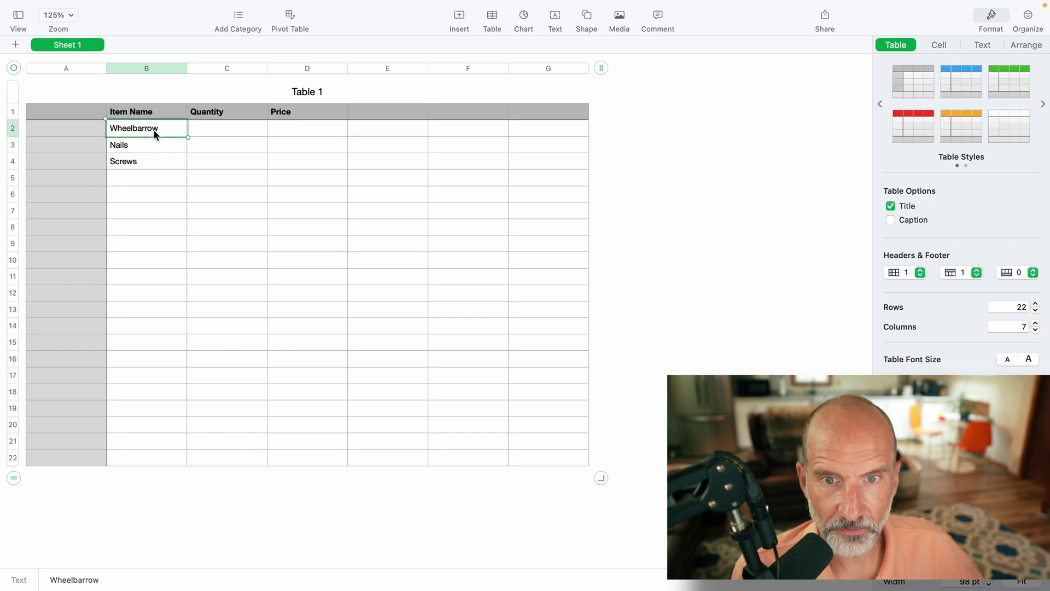
click(141, 69)
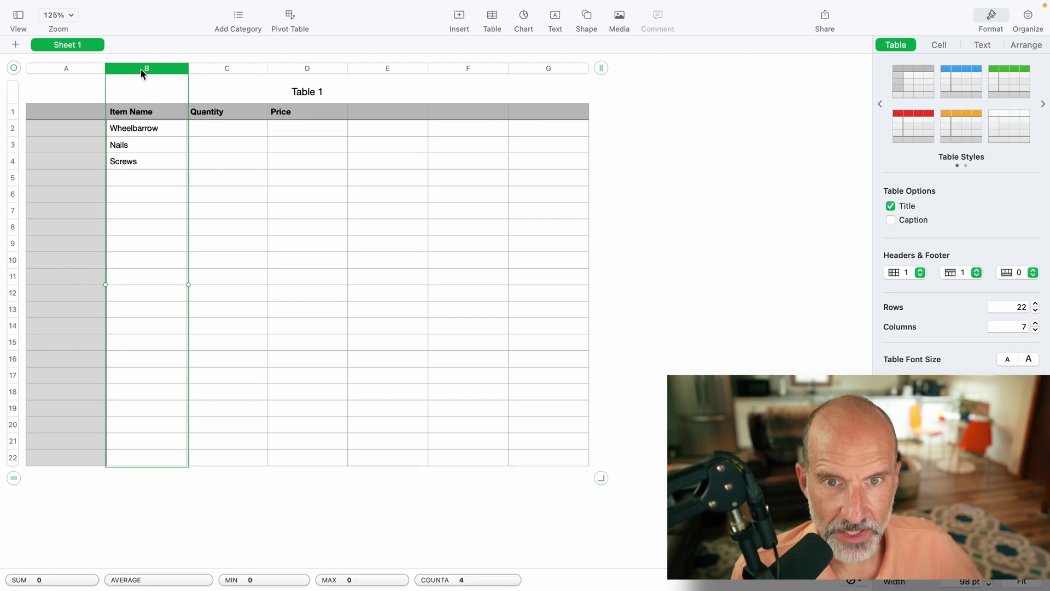
click(921, 272)
click(920, 276)
click(920, 277)
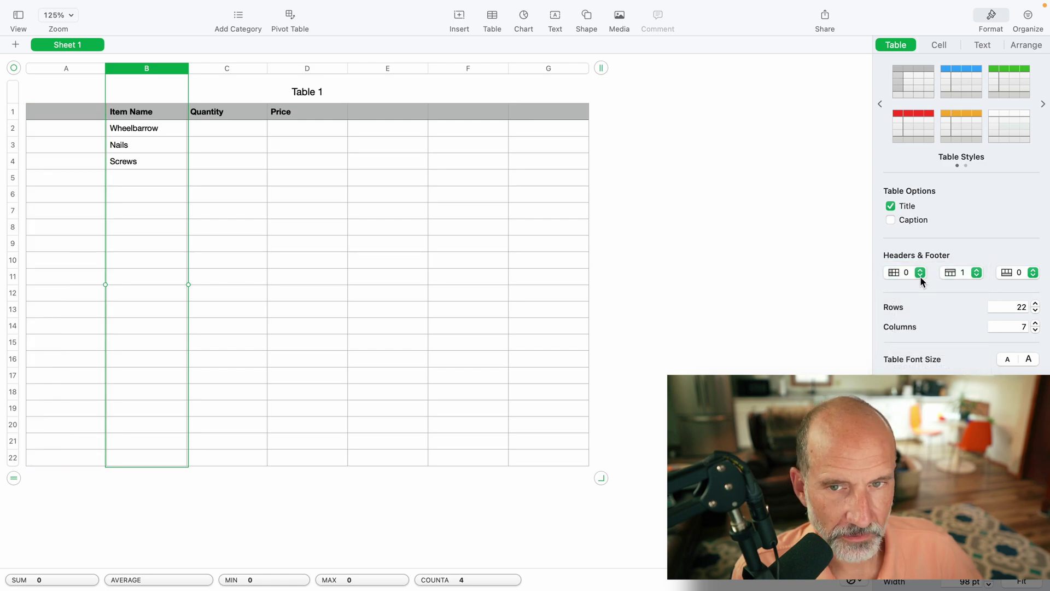
click(61, 139)
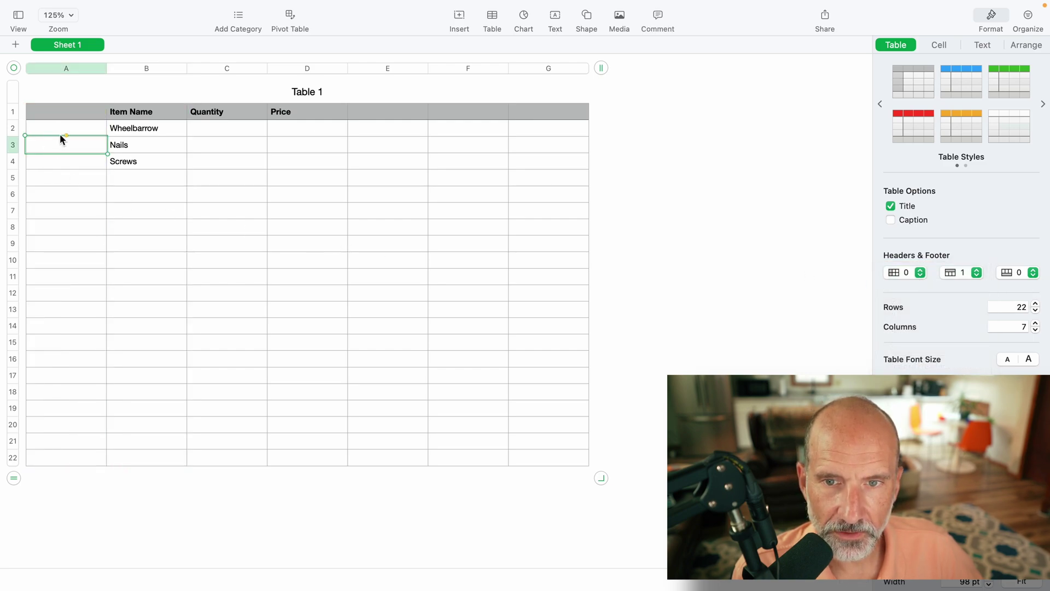
click(59, 129)
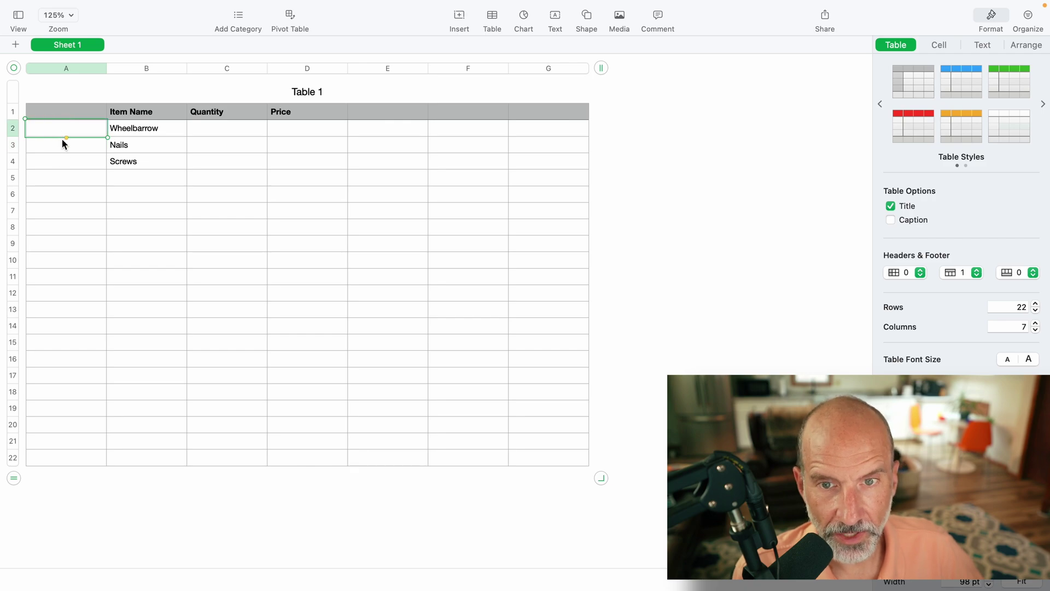
right_click(77, 68)
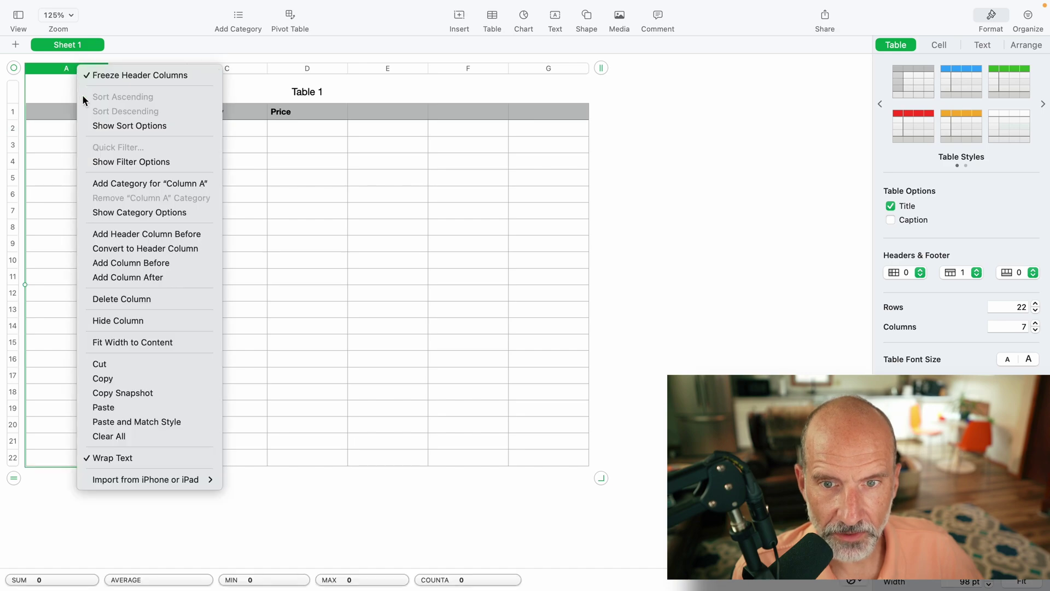
click(118, 302)
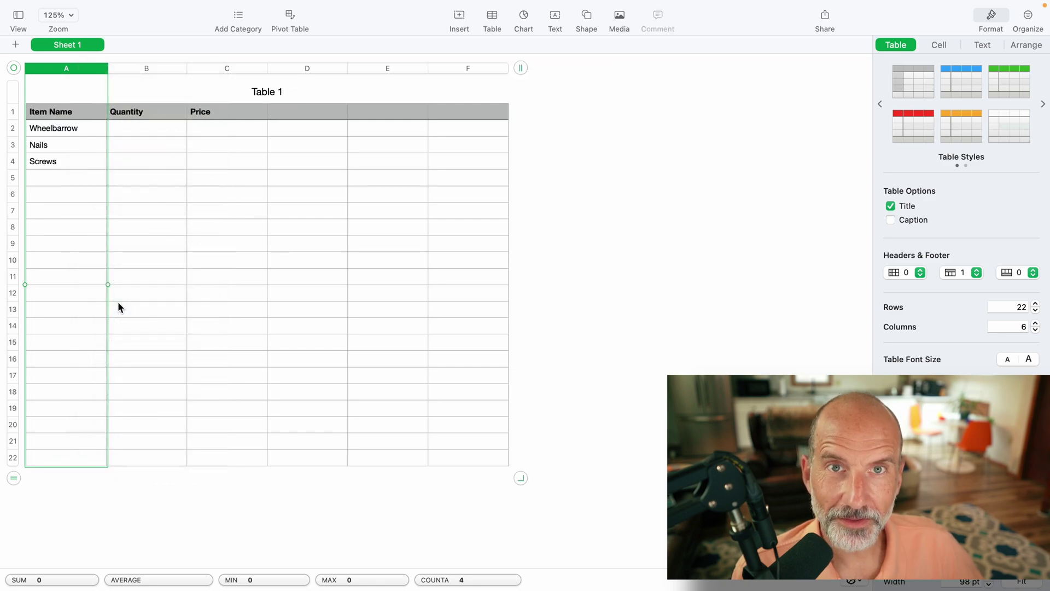
click(81, 130)
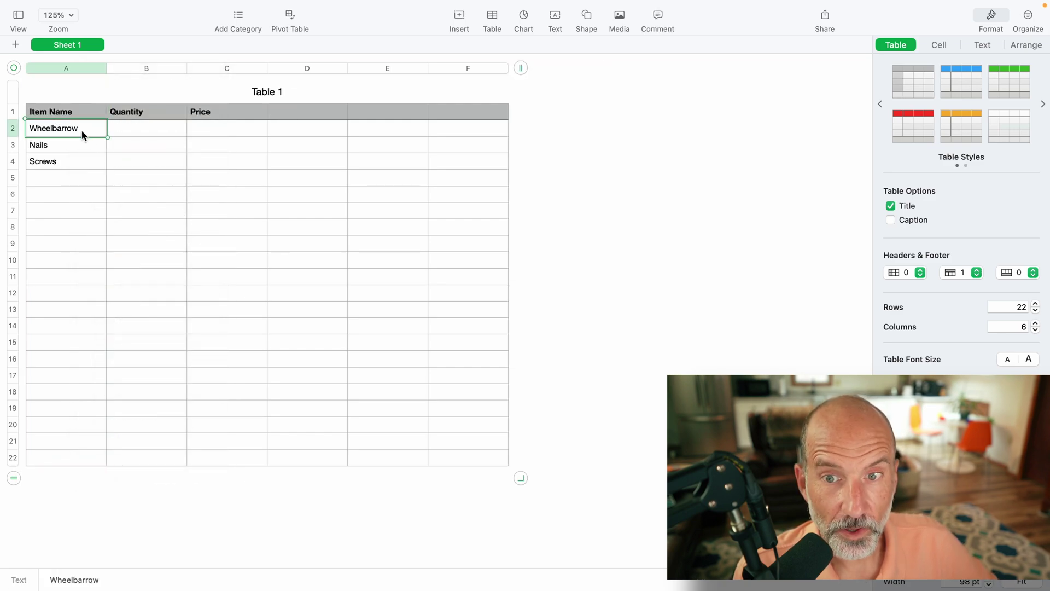
Step: Enter quantities 12, 20 and 1 for Wheelbarrow, Nails and Screws
click(73, 124)
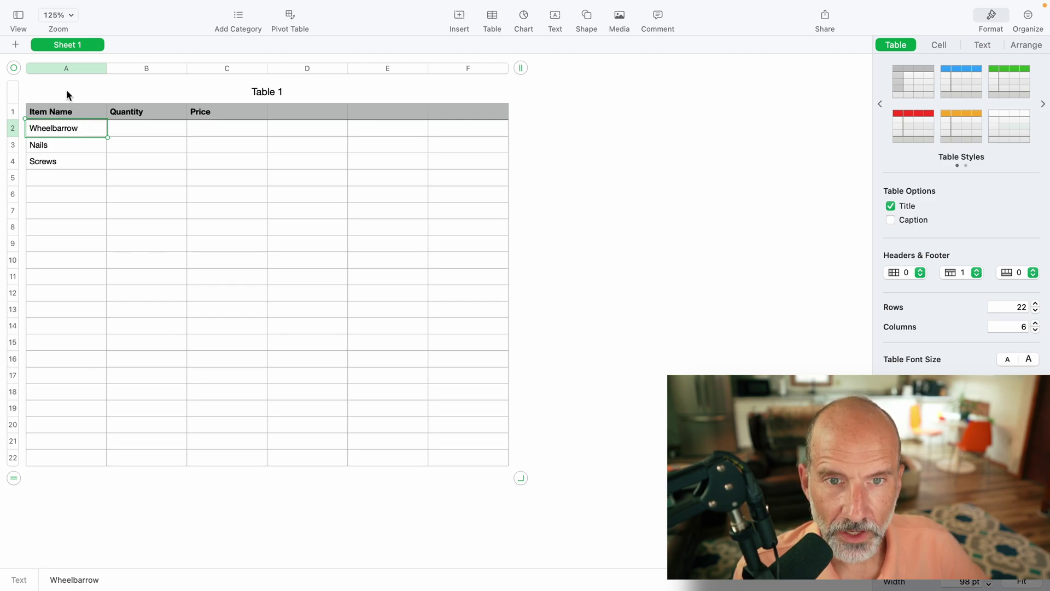
click(141, 127)
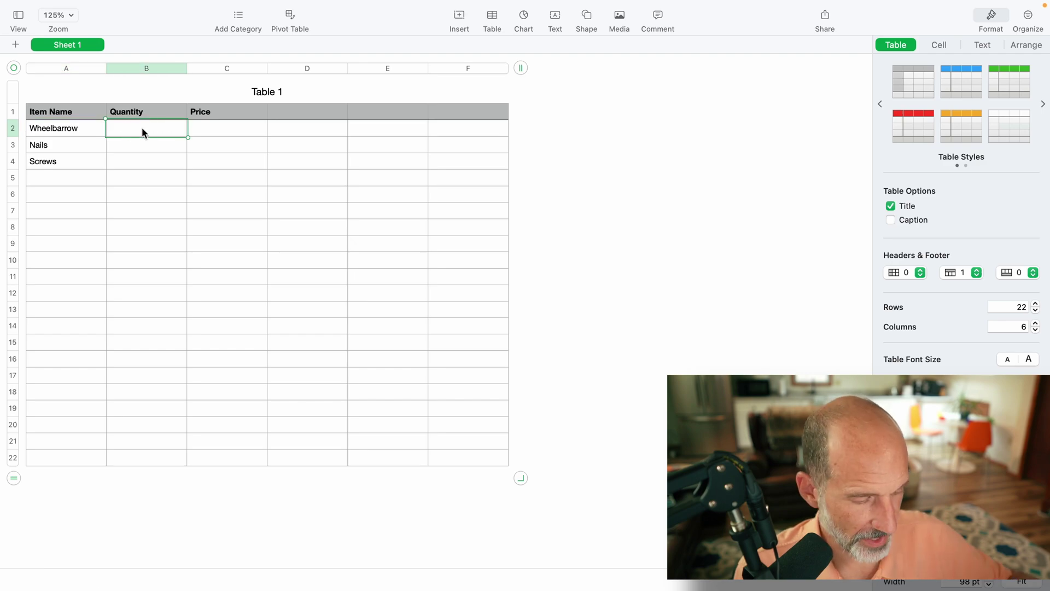
text(12)
key(Return)
text(20)
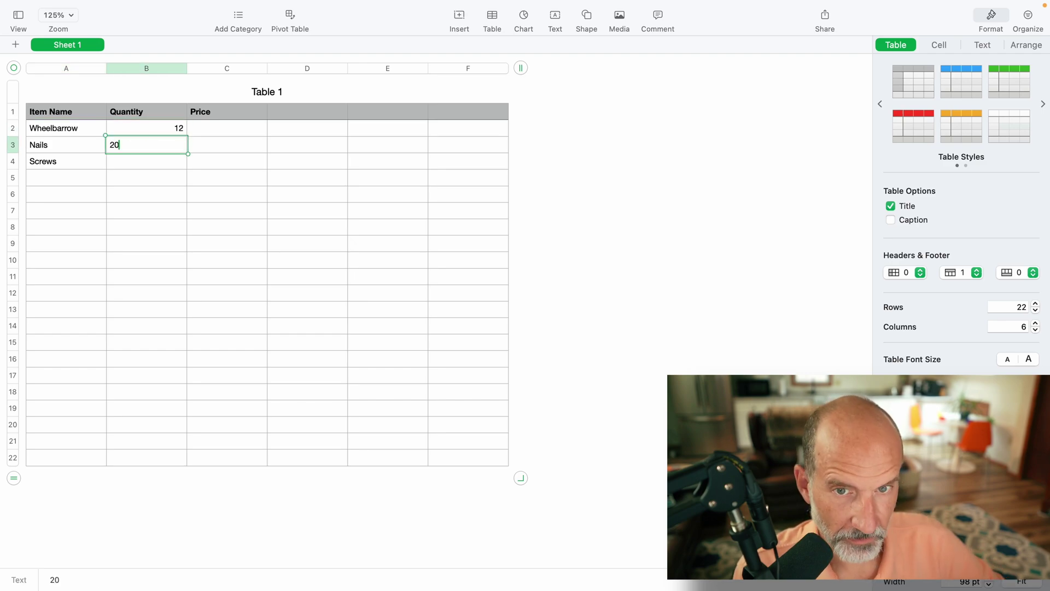
key(Return)
text(1)
key(Return)
Step: Enter prices 200.19, 1.19 and 0.25, correcting the mistyped Wheelbarrow price
key(Up)
key(Up)
key(Up)
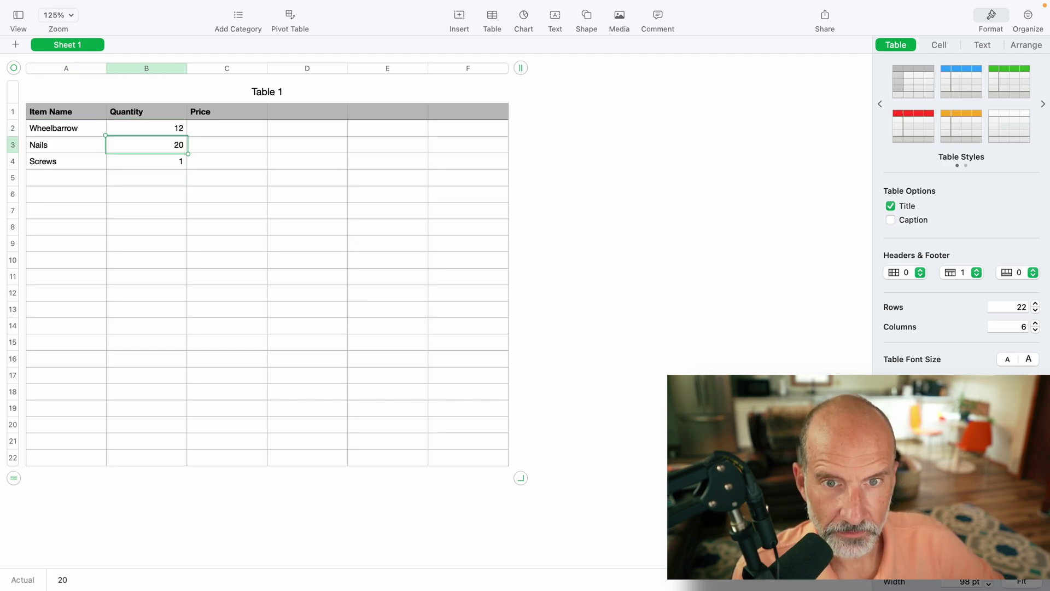
key(Right)
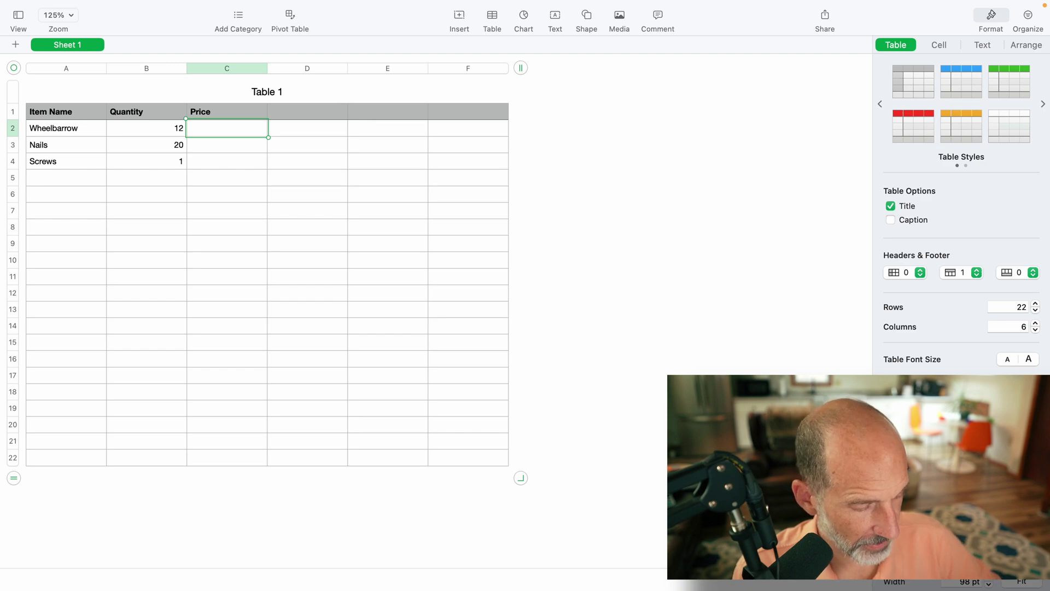
text(2.45)
key(Return)
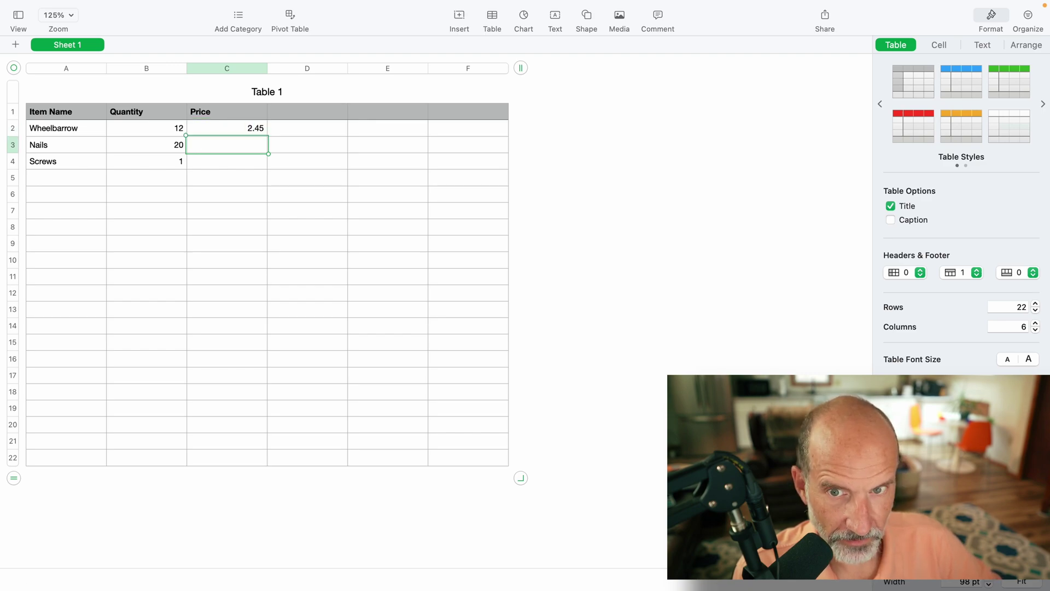
click(227, 127)
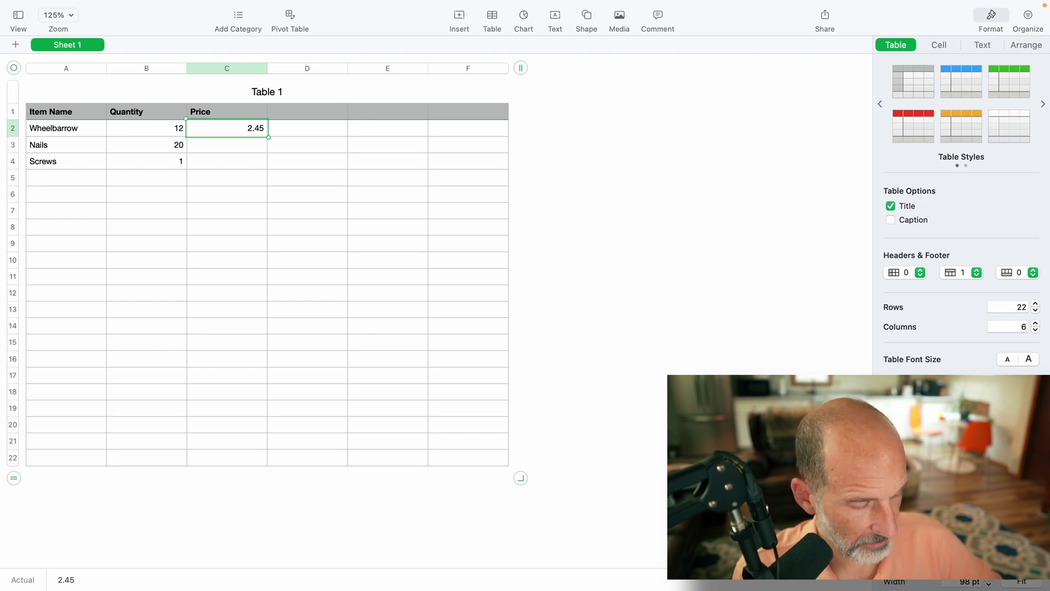
text(200.)
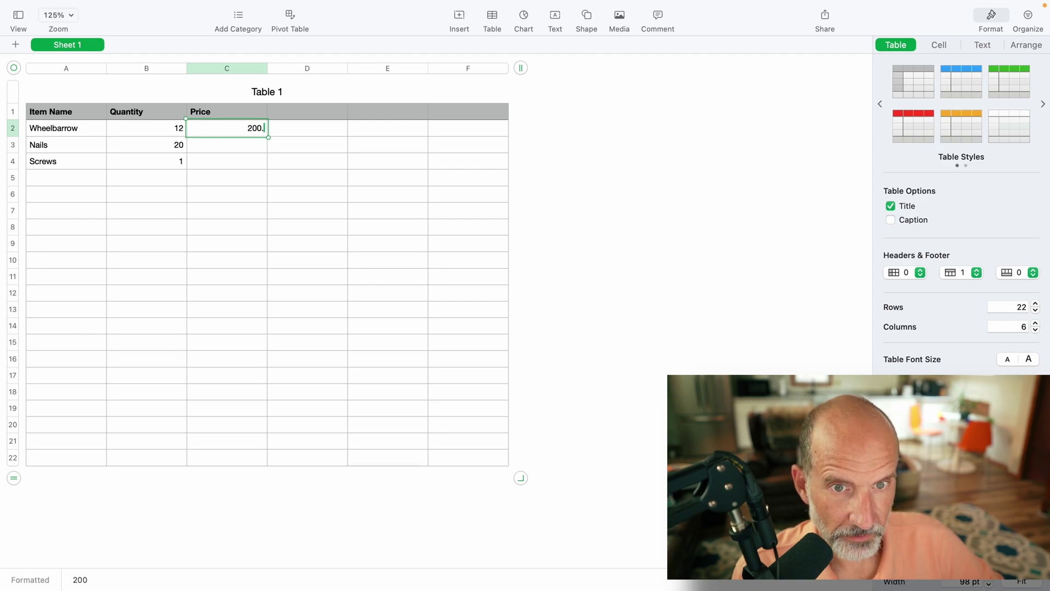
text(19)
key(Return)
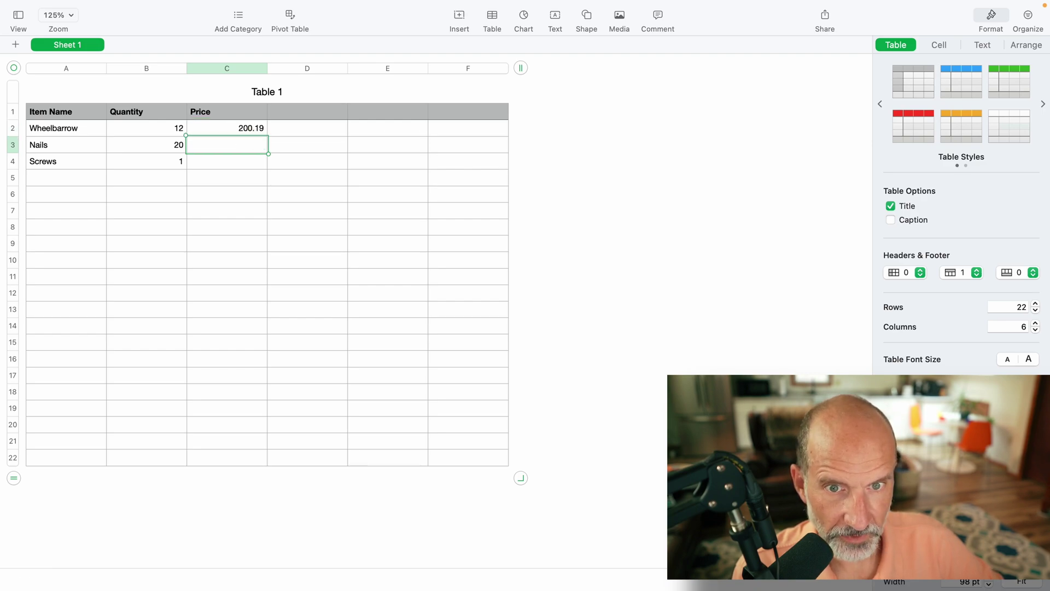
text(1.19)
key(Return)
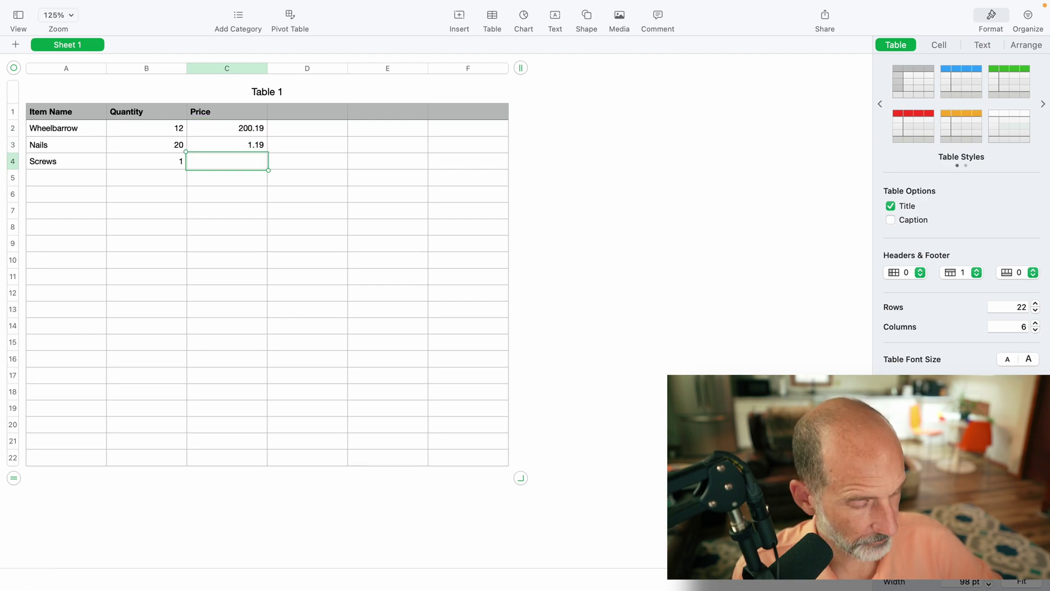
text(0.25)
key(Return)
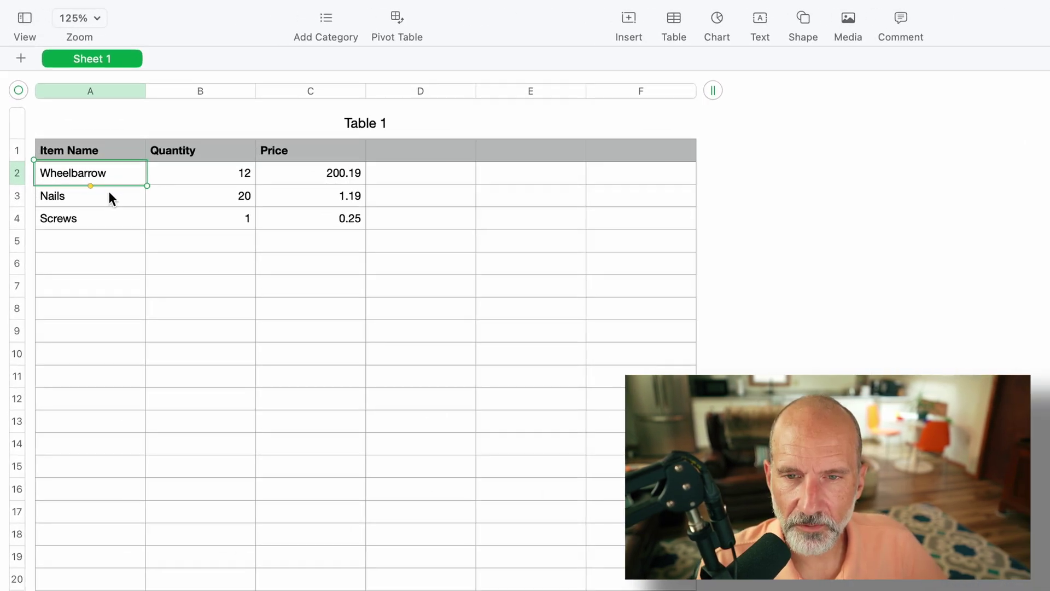
click(112, 198)
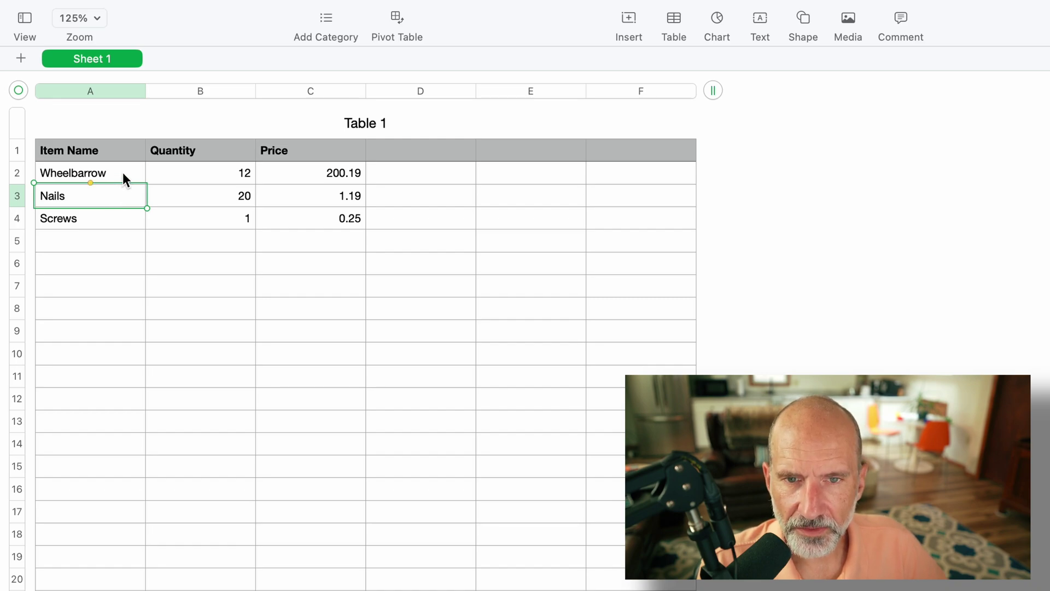
click(122, 179)
click(188, 176)
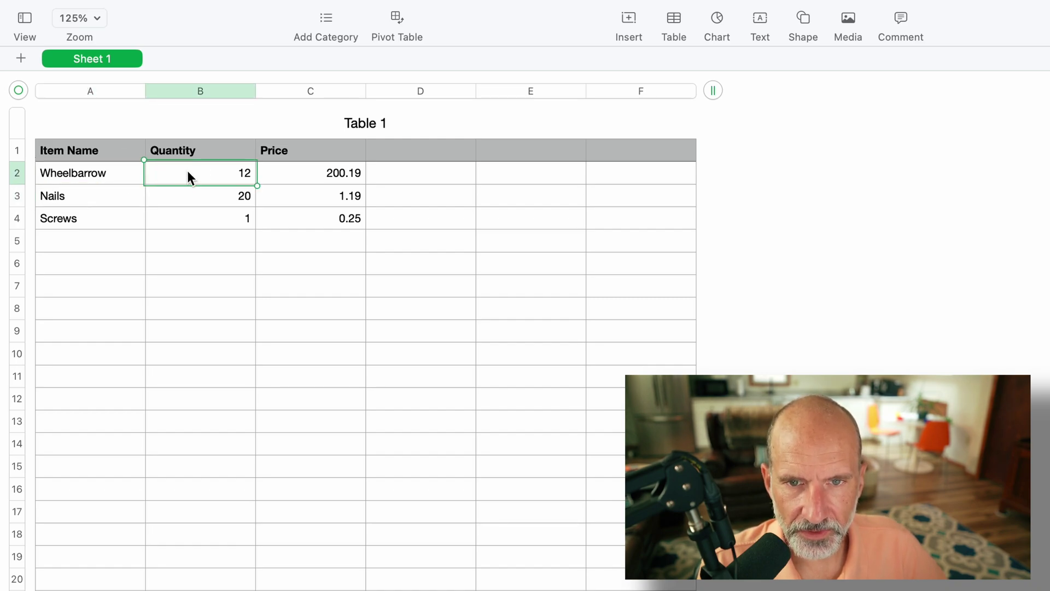
click(111, 175)
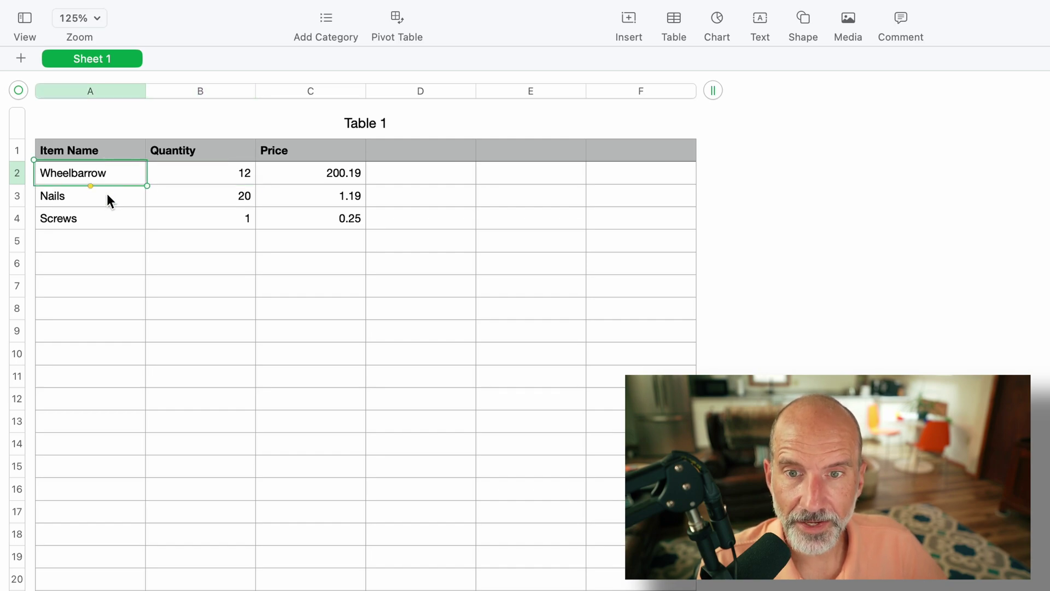
click(106, 192)
click(105, 221)
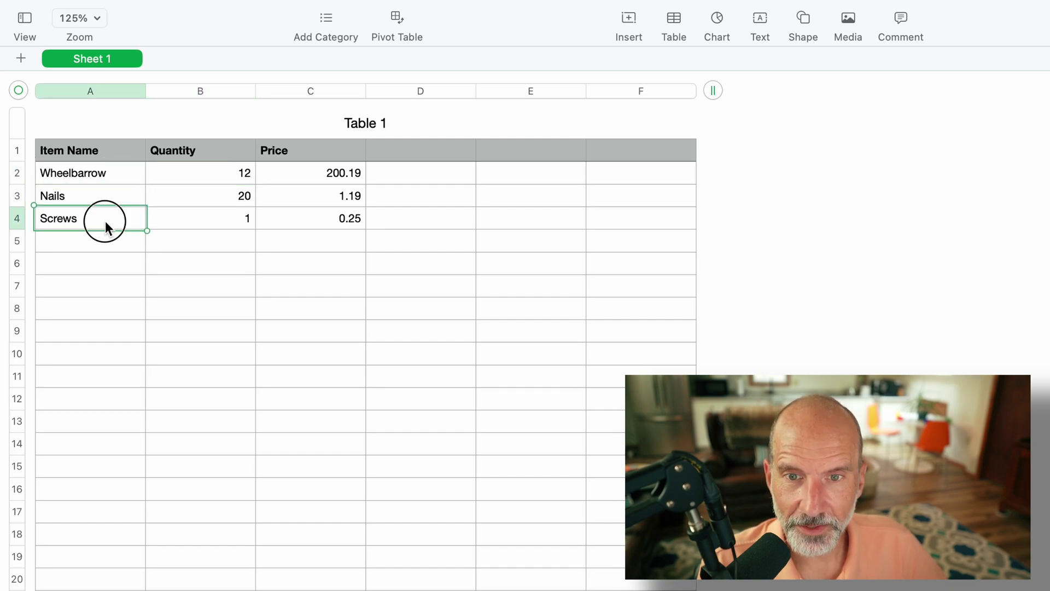
click(218, 176)
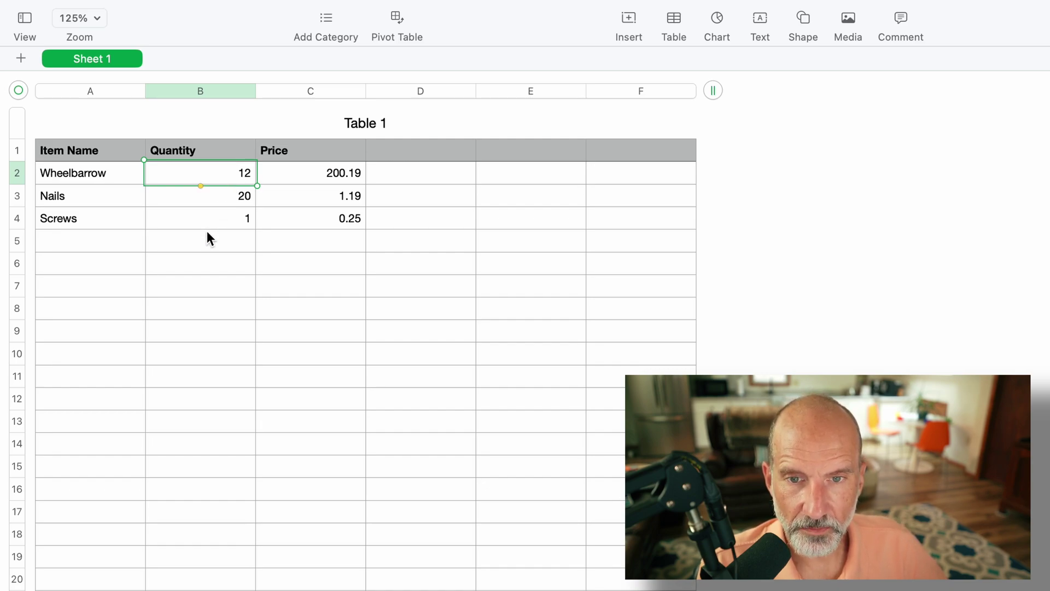
click(207, 246)
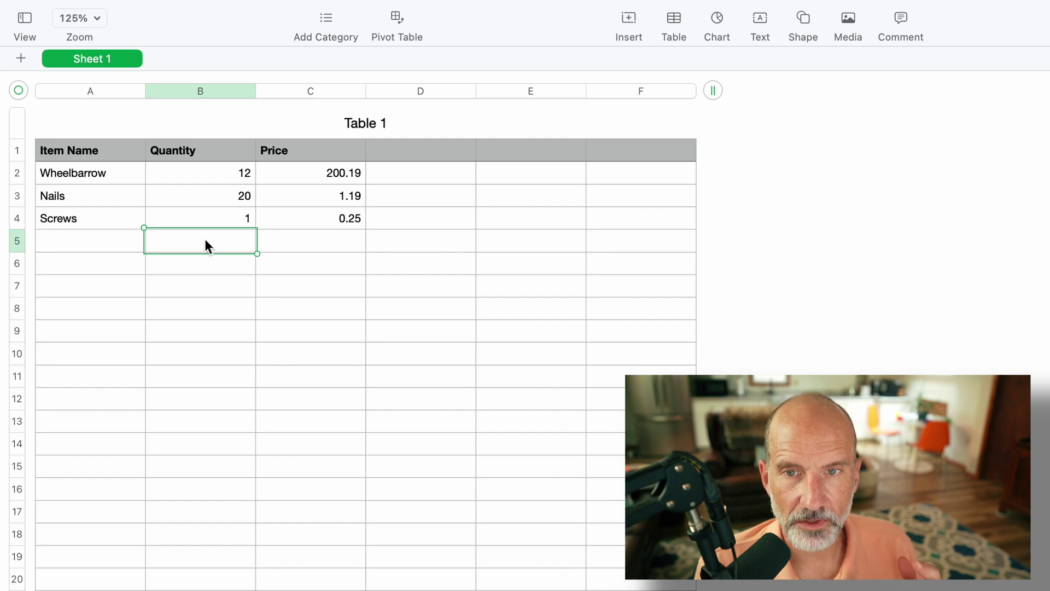
drag(96, 171, 97, 209)
click(187, 242)
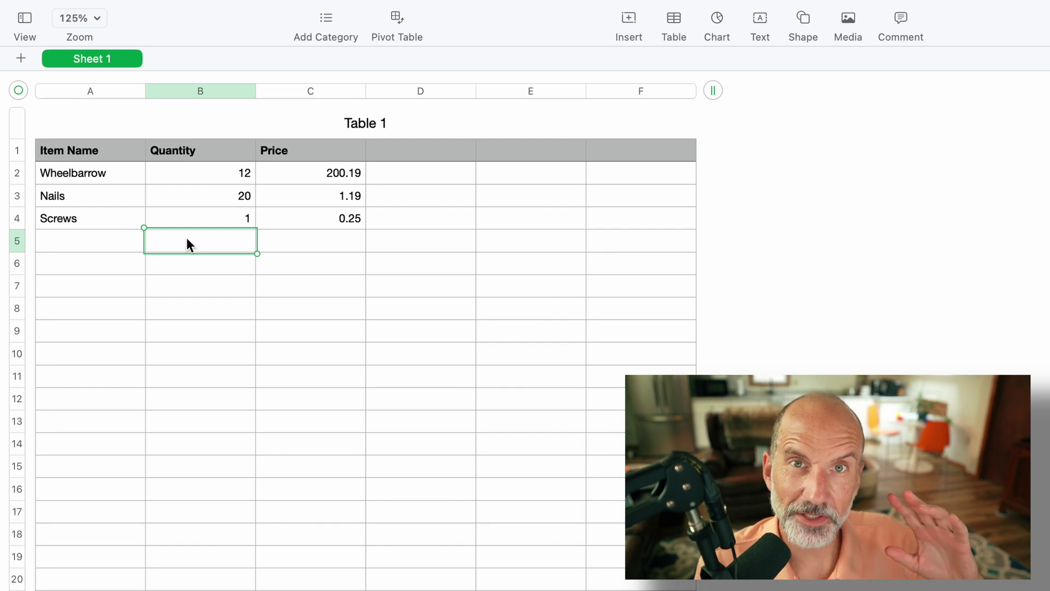
click(120, 172)
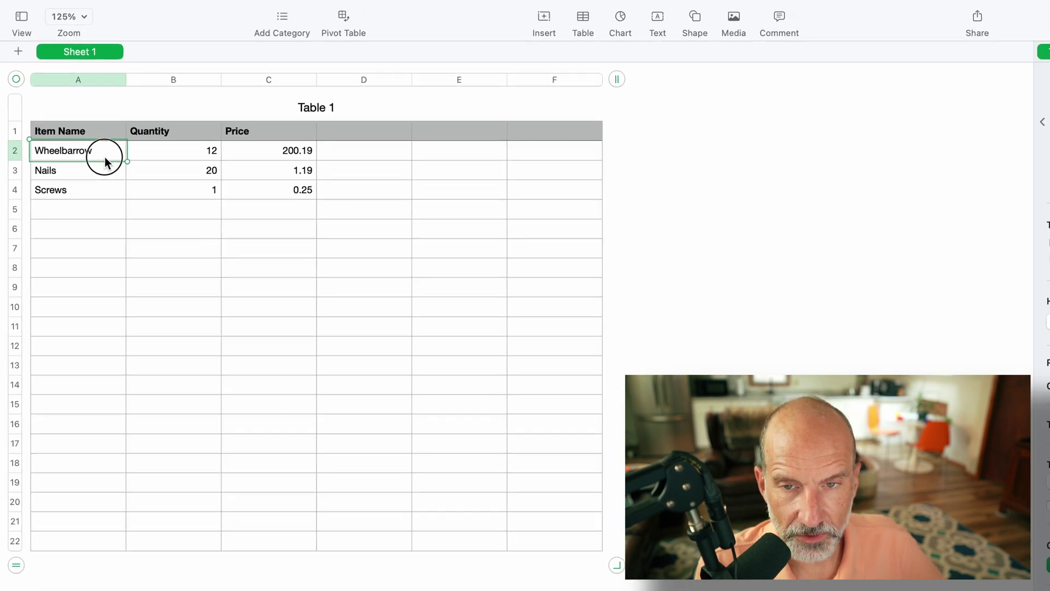
drag(102, 160, 107, 167)
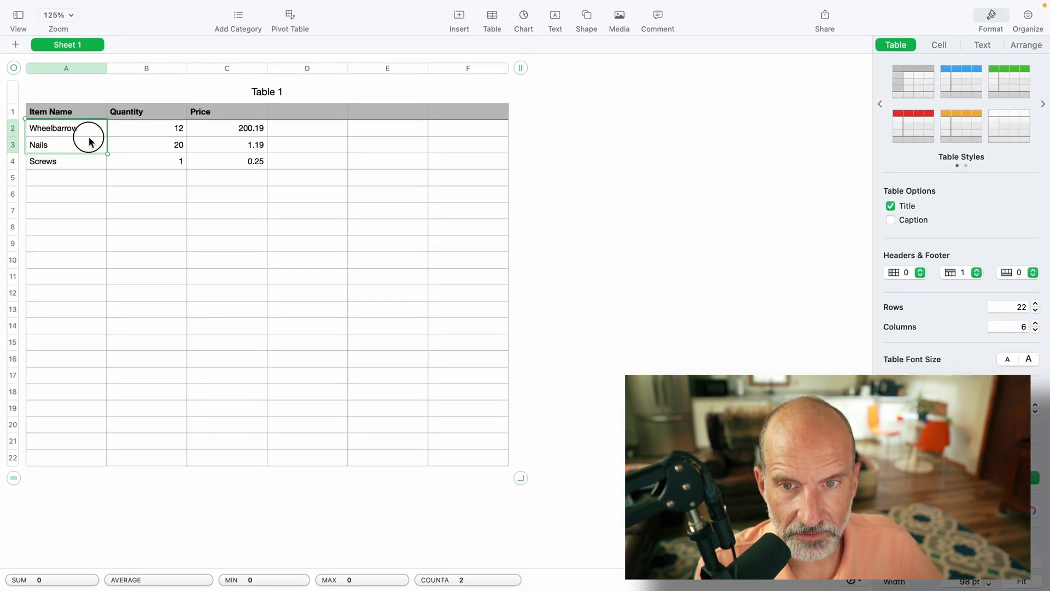
mouse_move(90, 139)
mouse_down()
mouse_move(91, 161)
mouse_move(93, 141)
mouse_up()
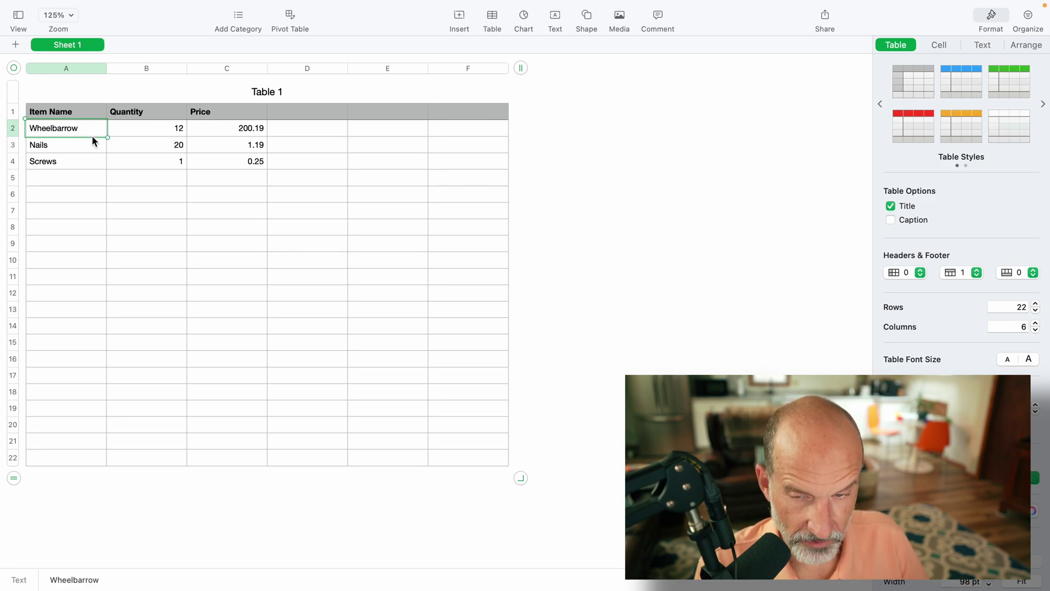
key(Right)
key(Left)
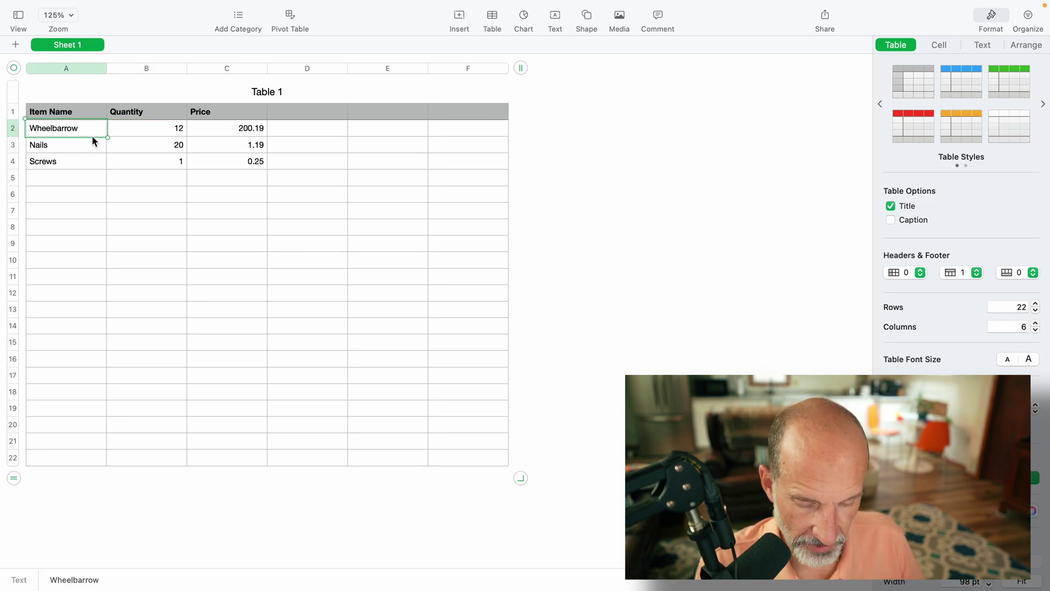
key(shift+Down)
key(shift+Down)
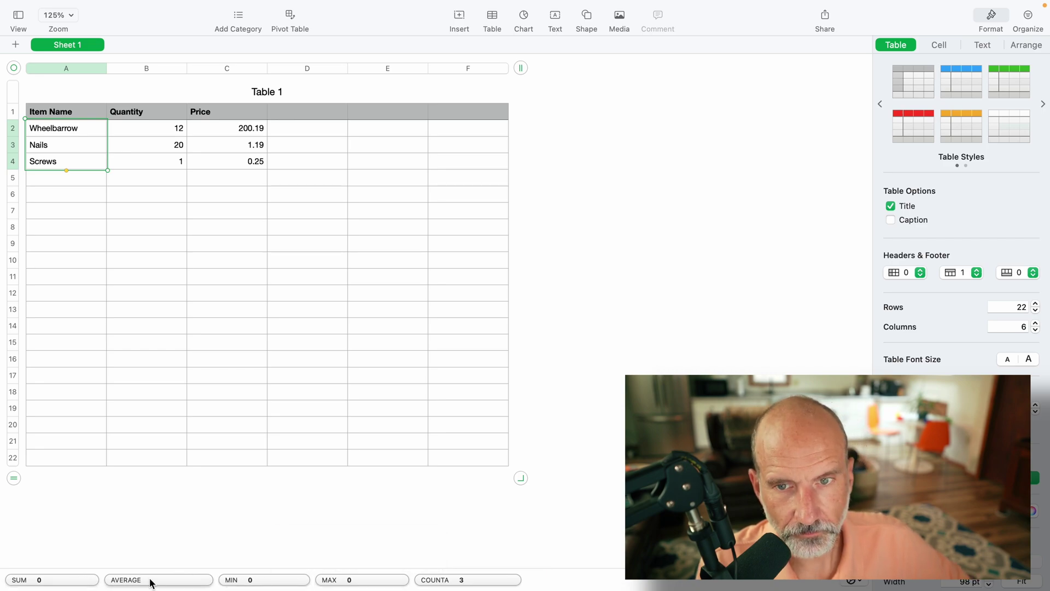
drag(158, 130, 162, 158)
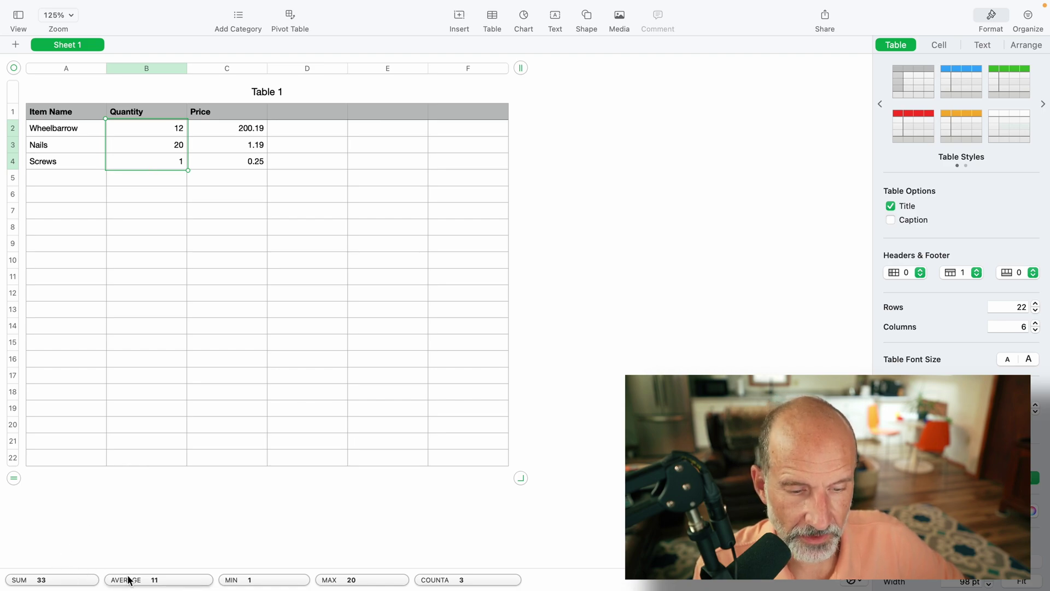
mouse_move(130, 581)
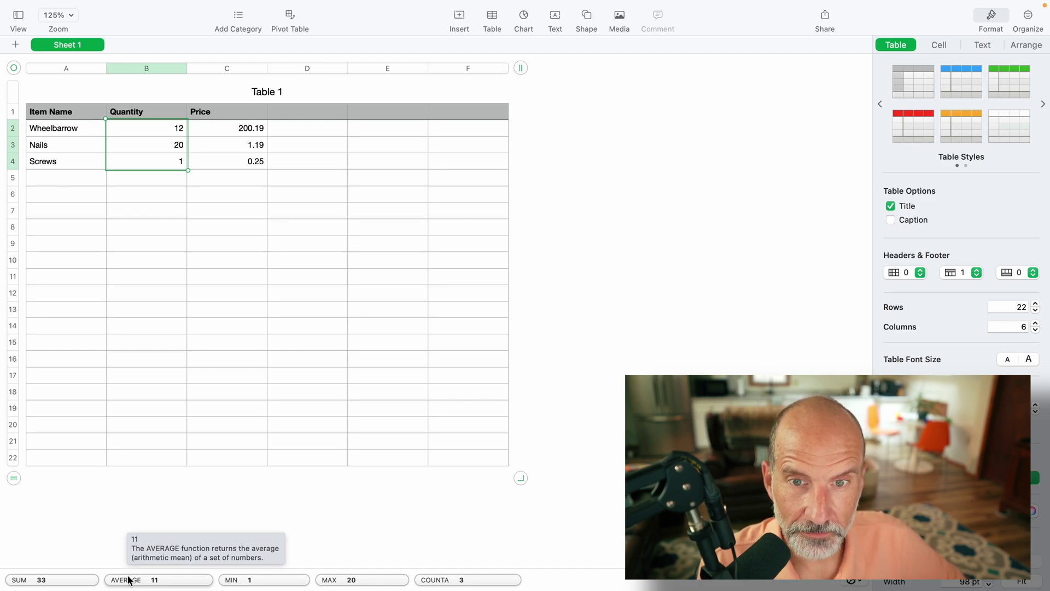
Step: Delete the empty rows below Screws so the table has five rows
click(177, 178)
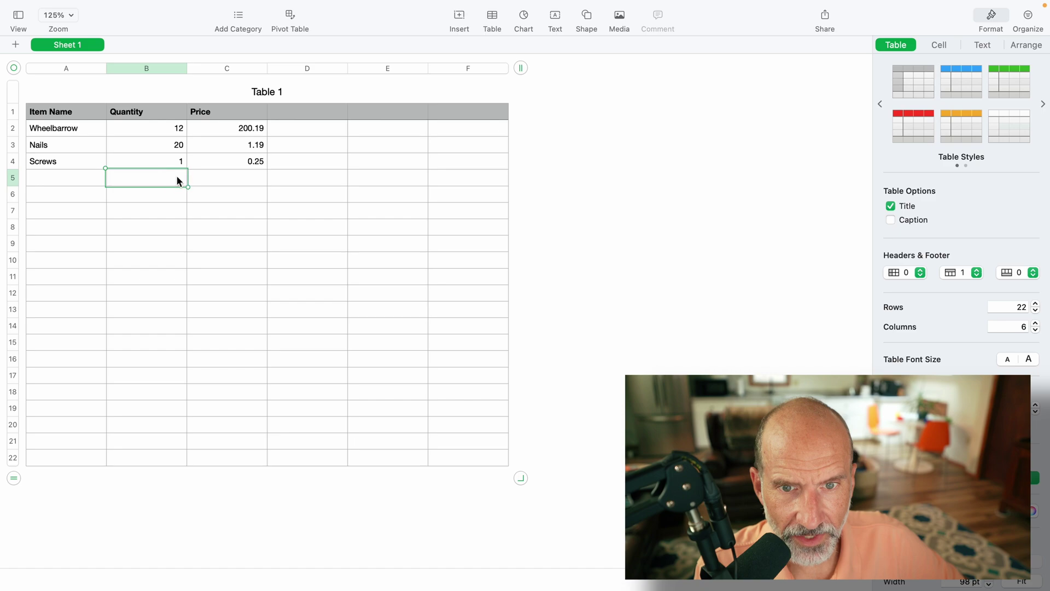
click(66, 183)
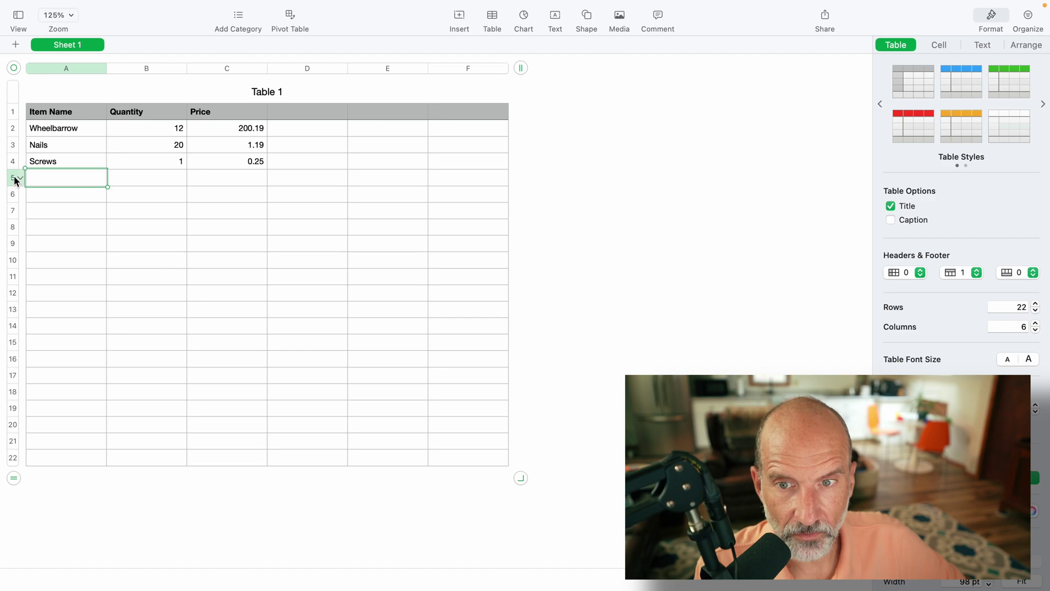
drag(15, 177, 26, 441)
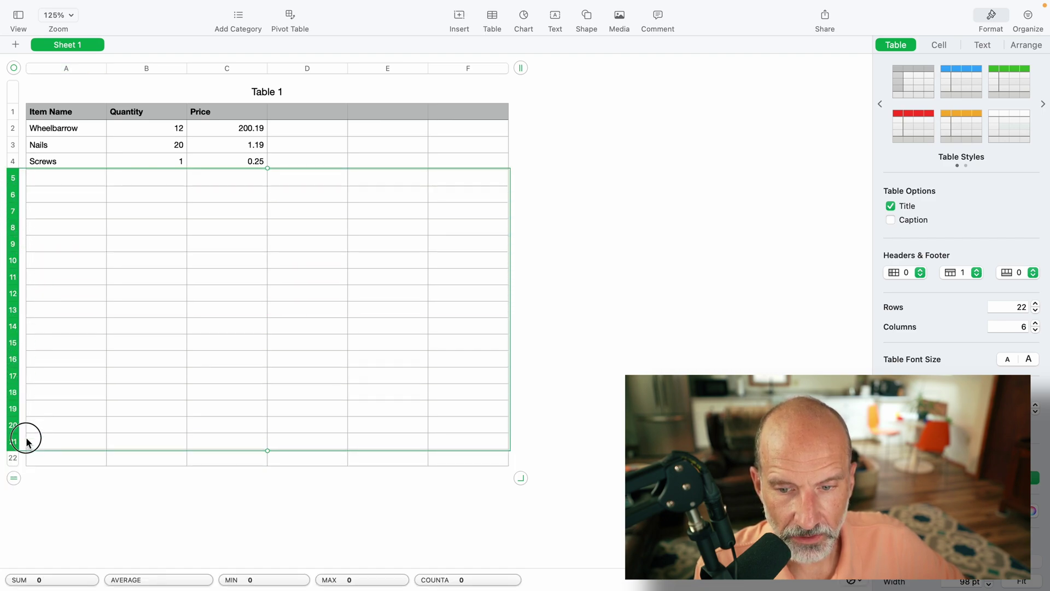
right_click(84, 294)
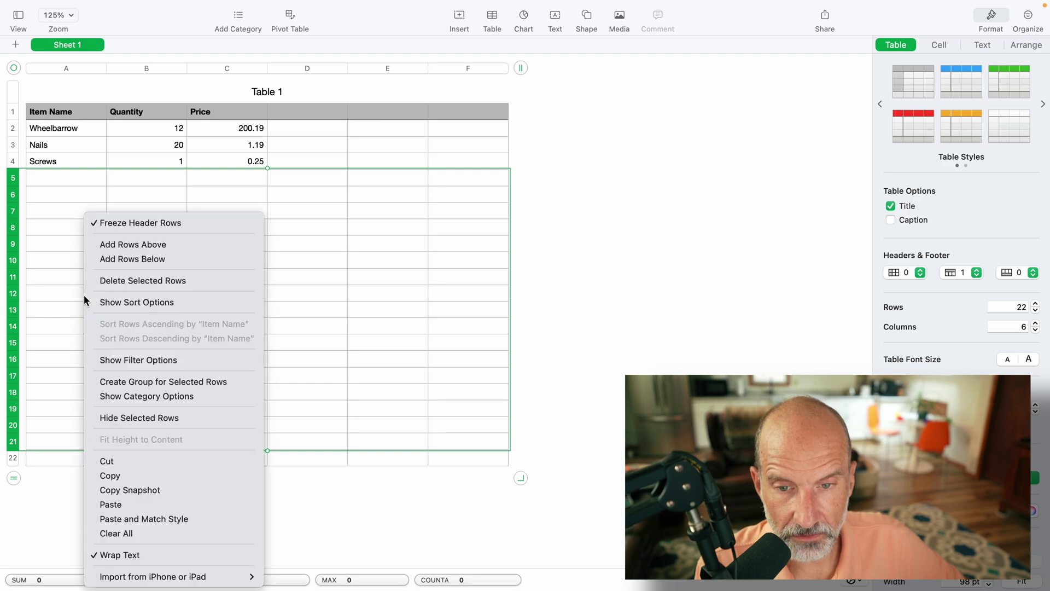
click(121, 281)
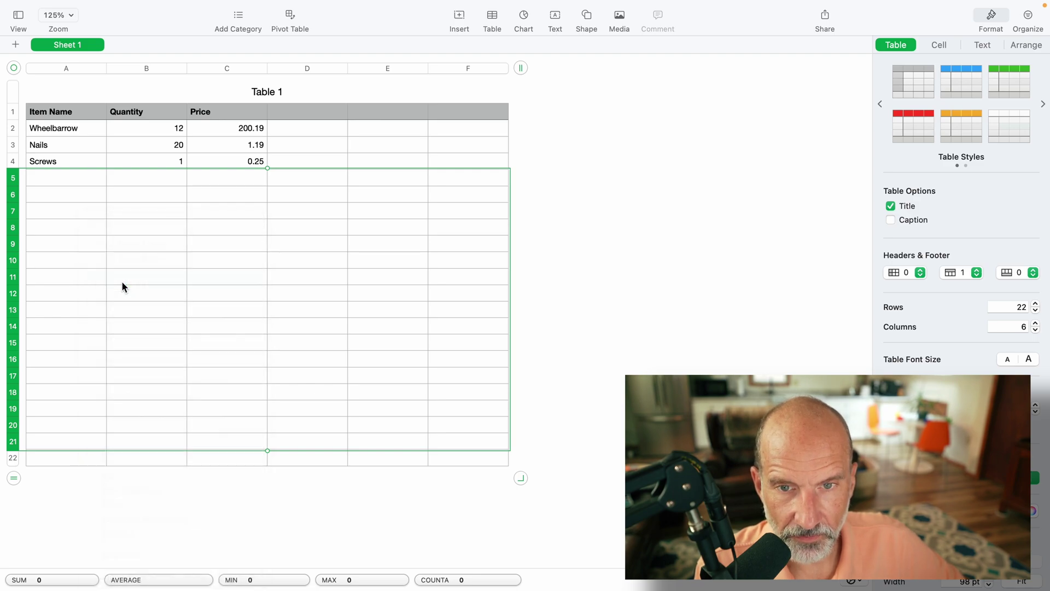
Step: Set Table 1 to one footer row, making row 5 the footer
click(87, 181)
click(153, 179)
click(218, 179)
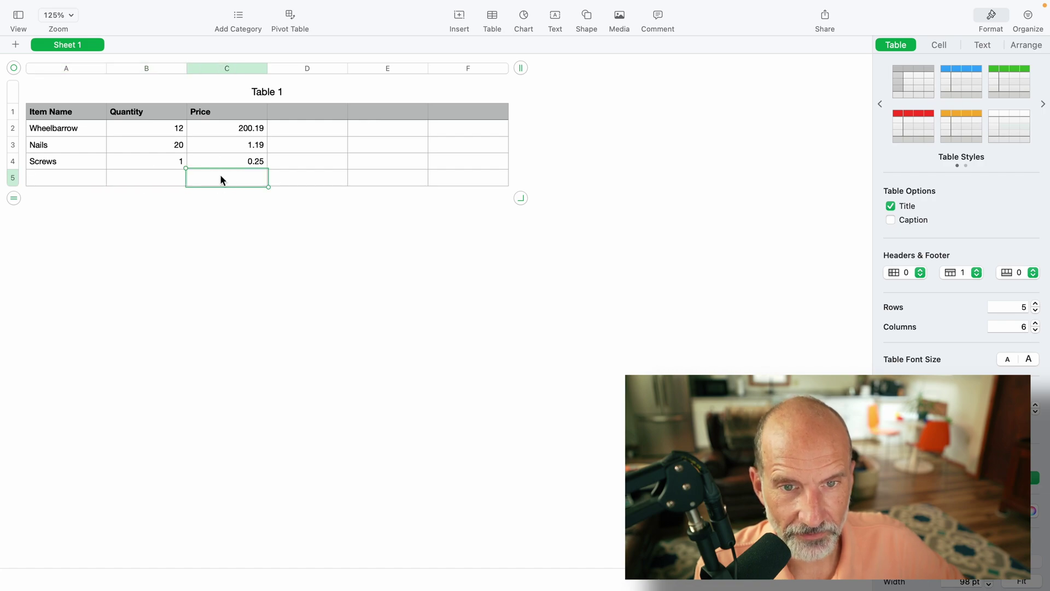
click(305, 175)
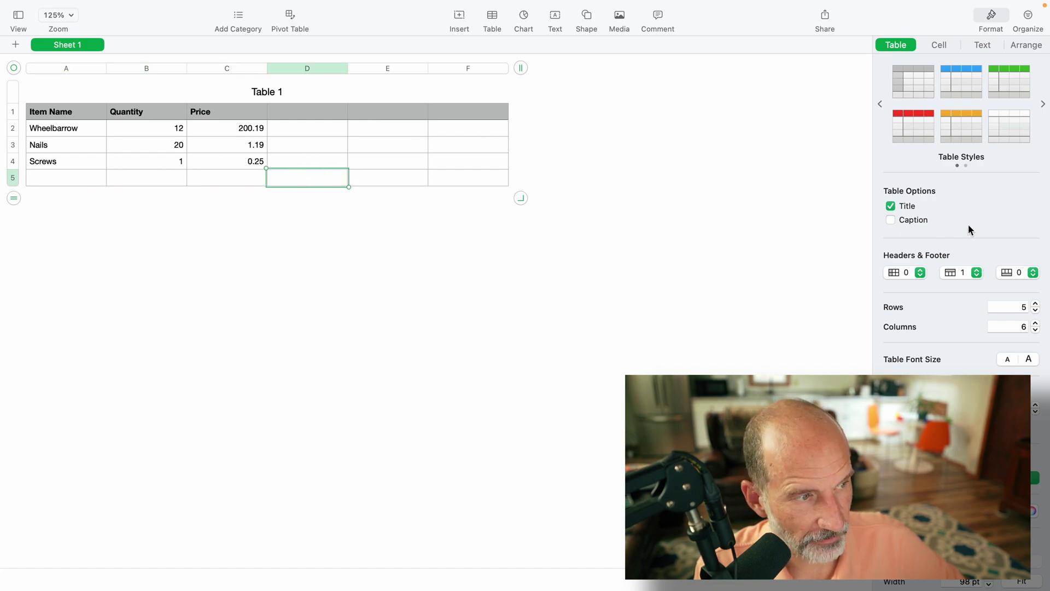
click(1033, 272)
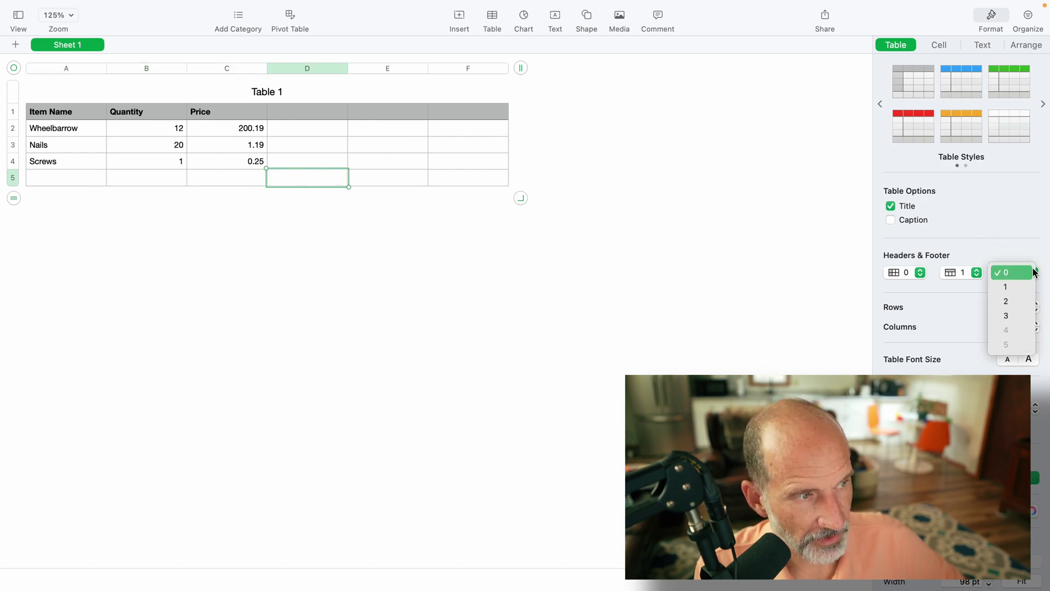
click(1024, 286)
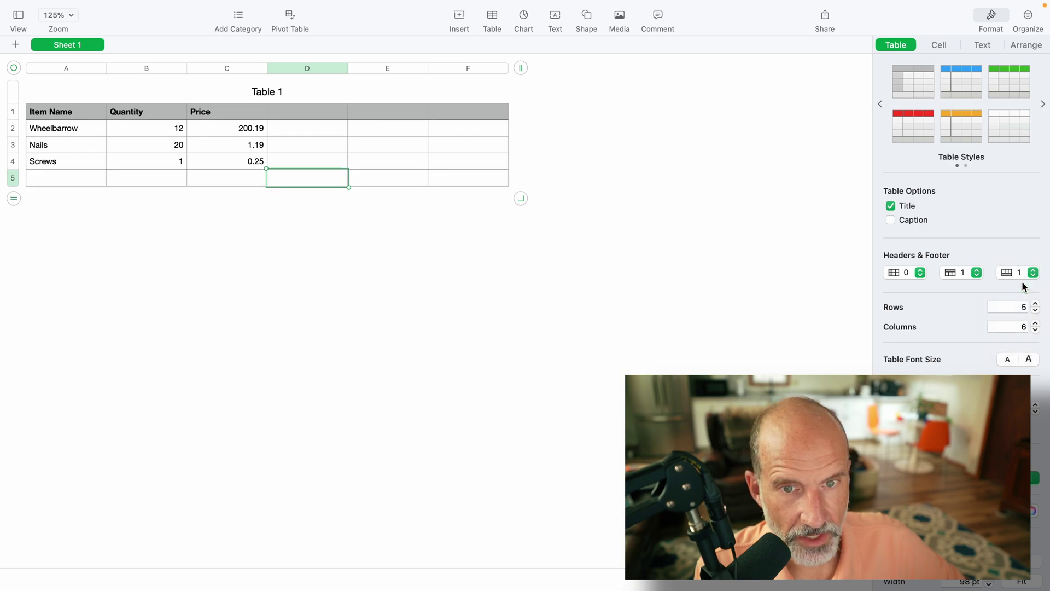
click(162, 182)
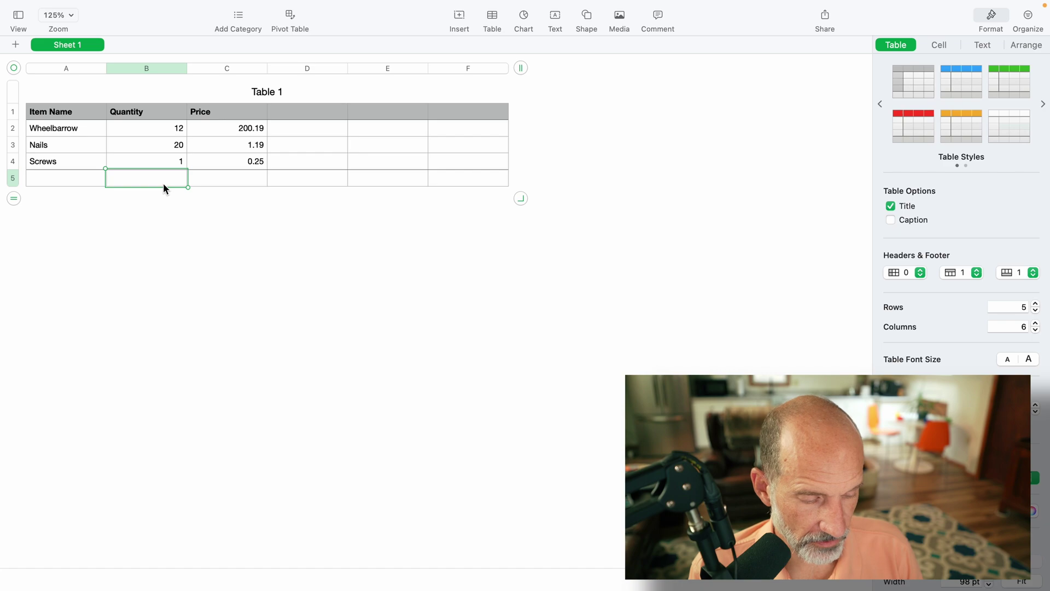
key(=)
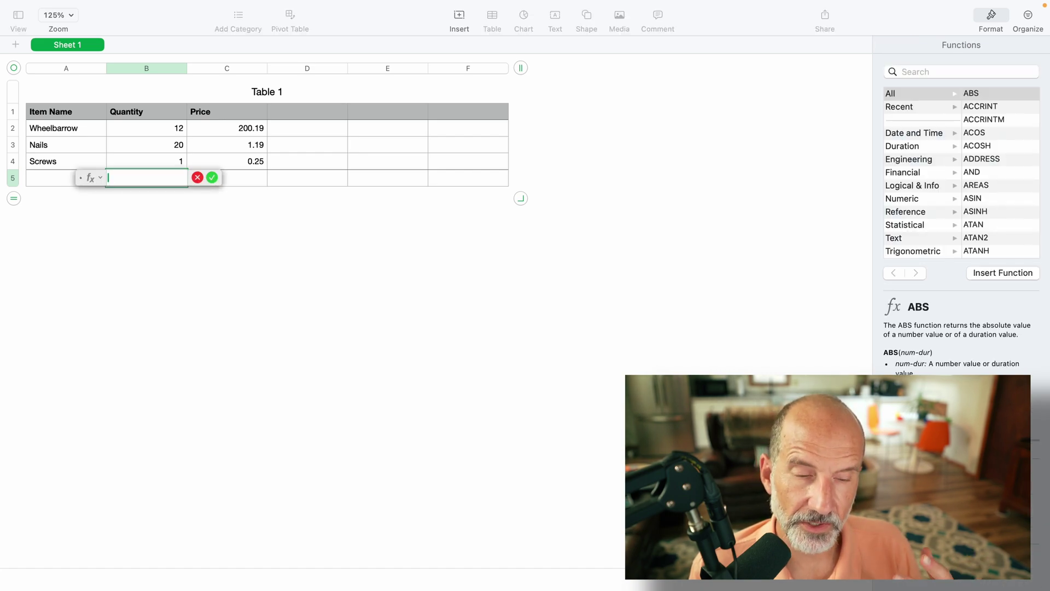
key(Escape)
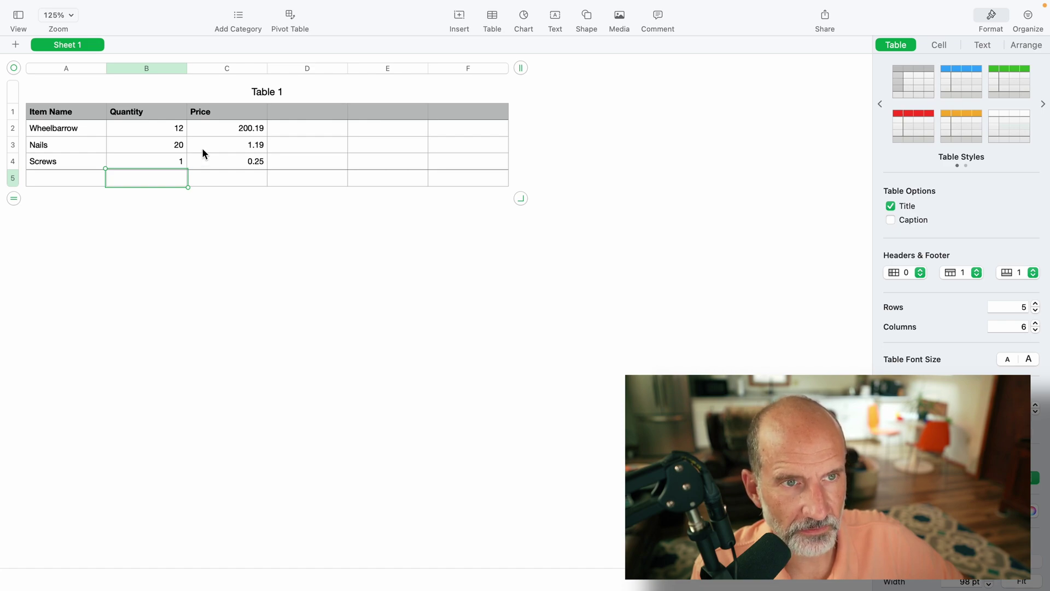
Step: Start a new formula in B5 and search the function browser for SUM
click(456, 18)
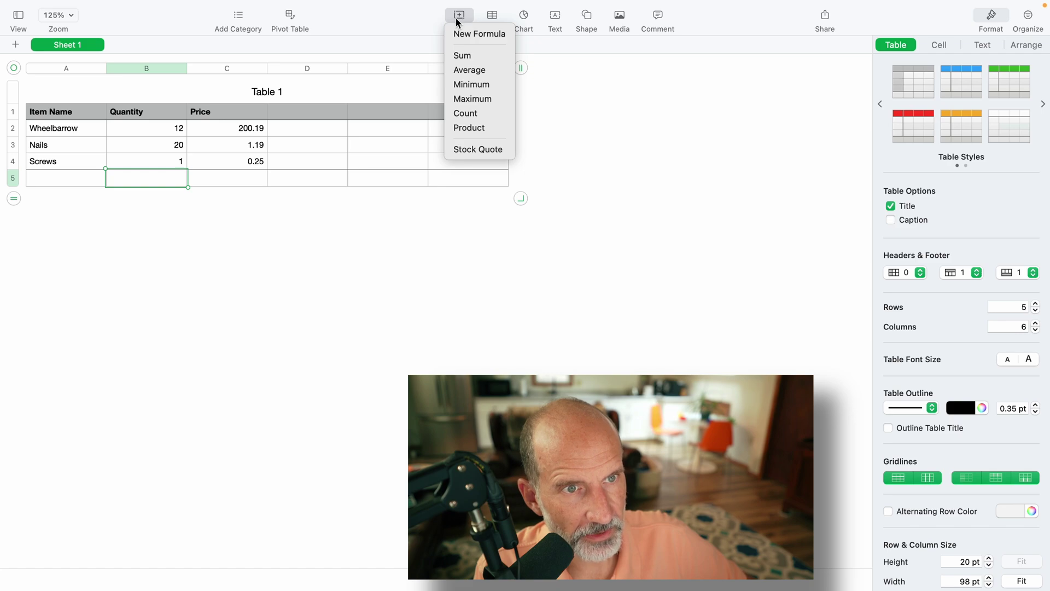
click(464, 33)
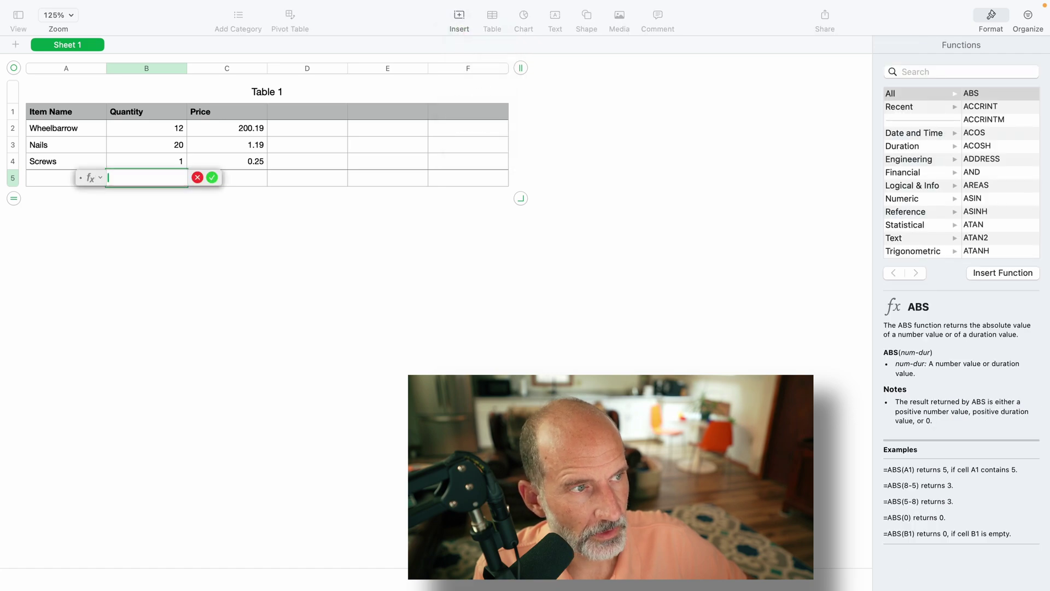
click(917, 69)
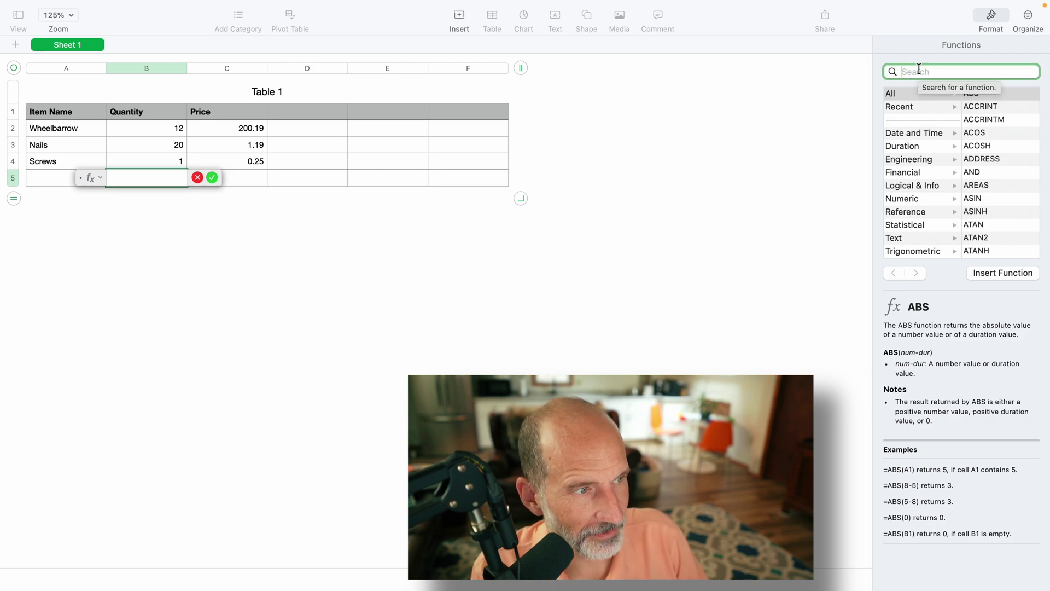
text(SUM)
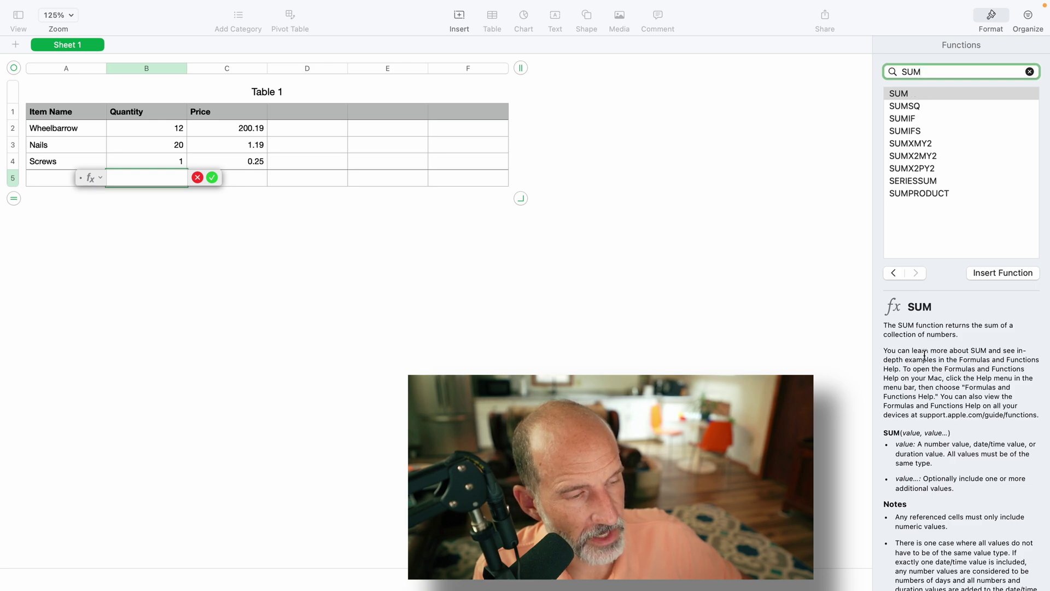
scroll(926, 387, down, 5)
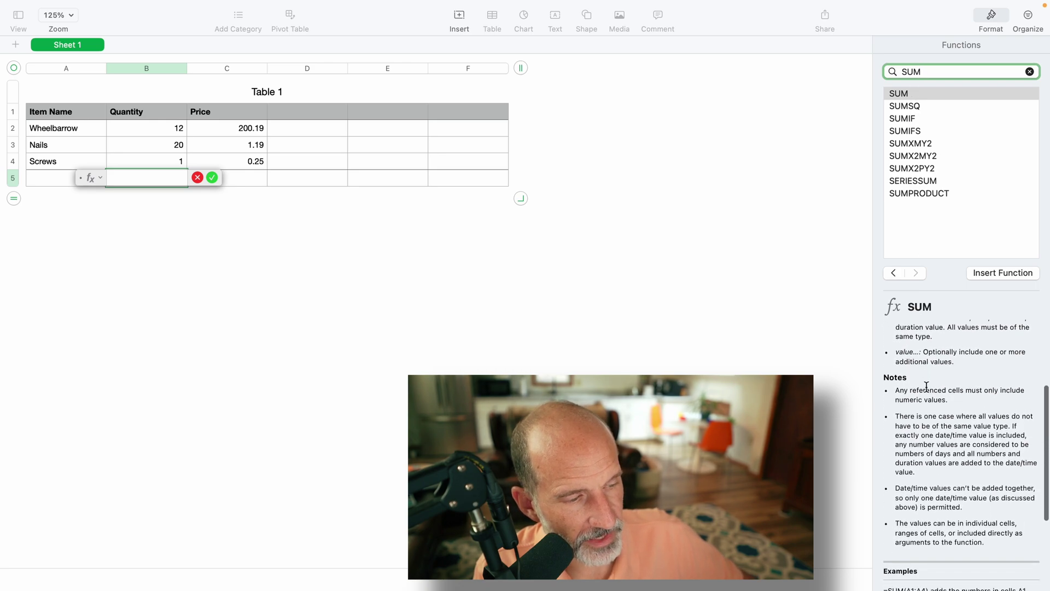
scroll(926, 386, down, 5)
scroll(926, 387, down, 1)
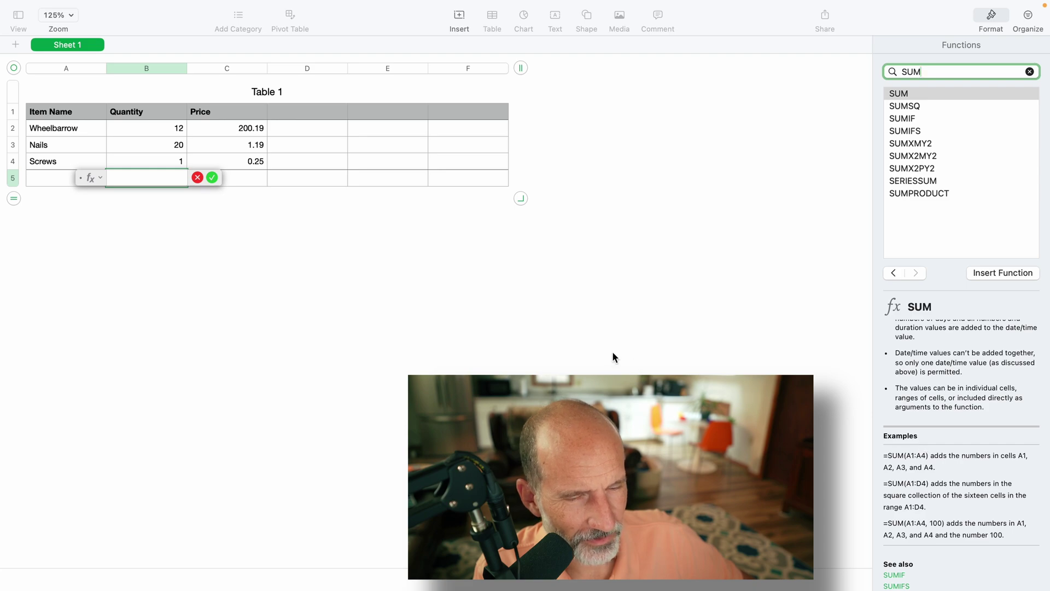
Step: Insert SUM over B2:B4 so the Quantity footer shows 33
click(155, 175)
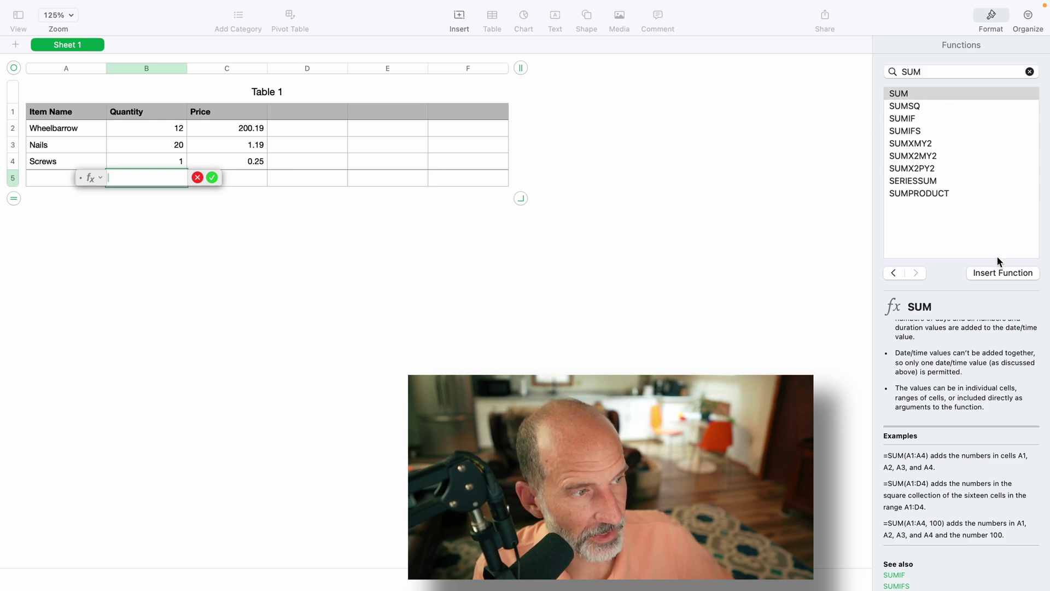
click(991, 273)
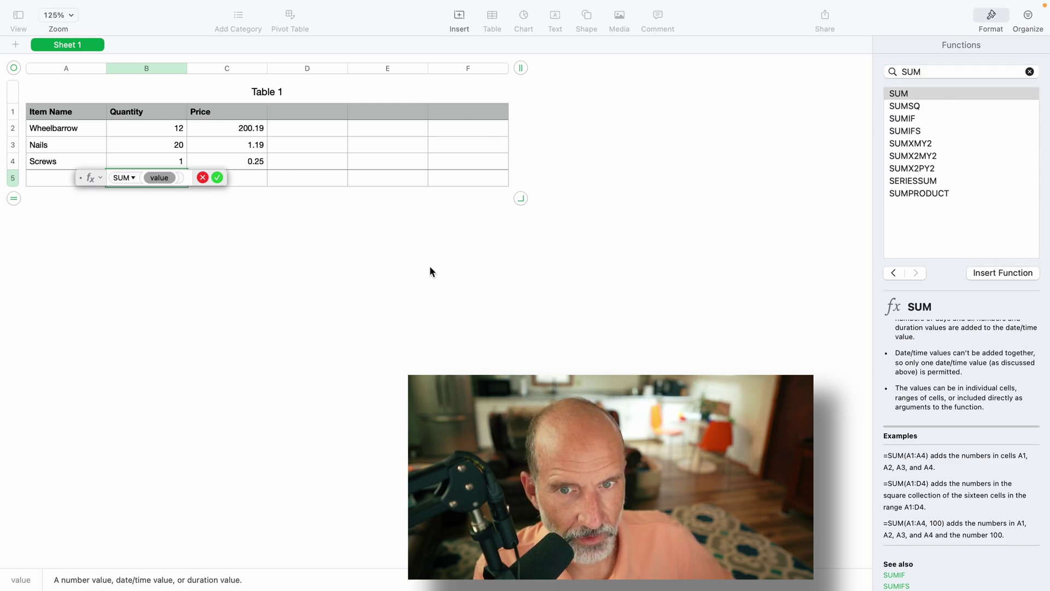
click(160, 179)
key(BackSpace)
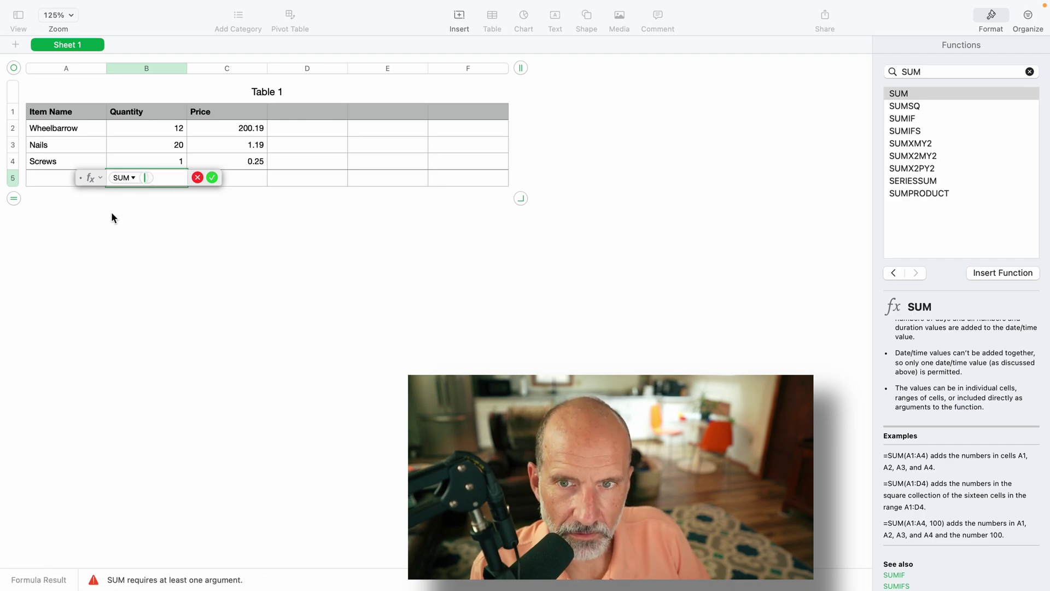
text(B2)
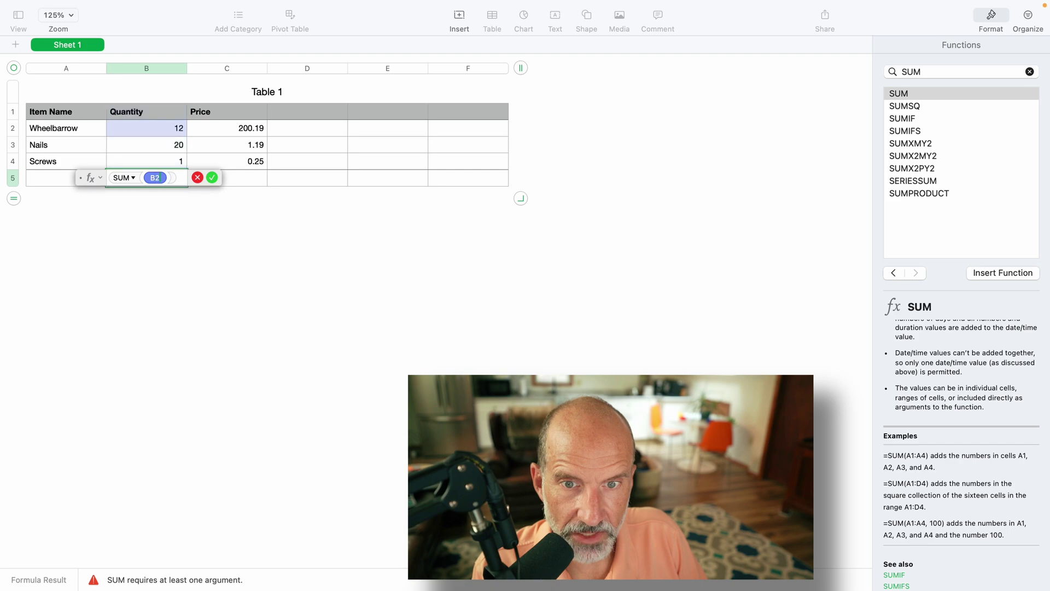
text(:)
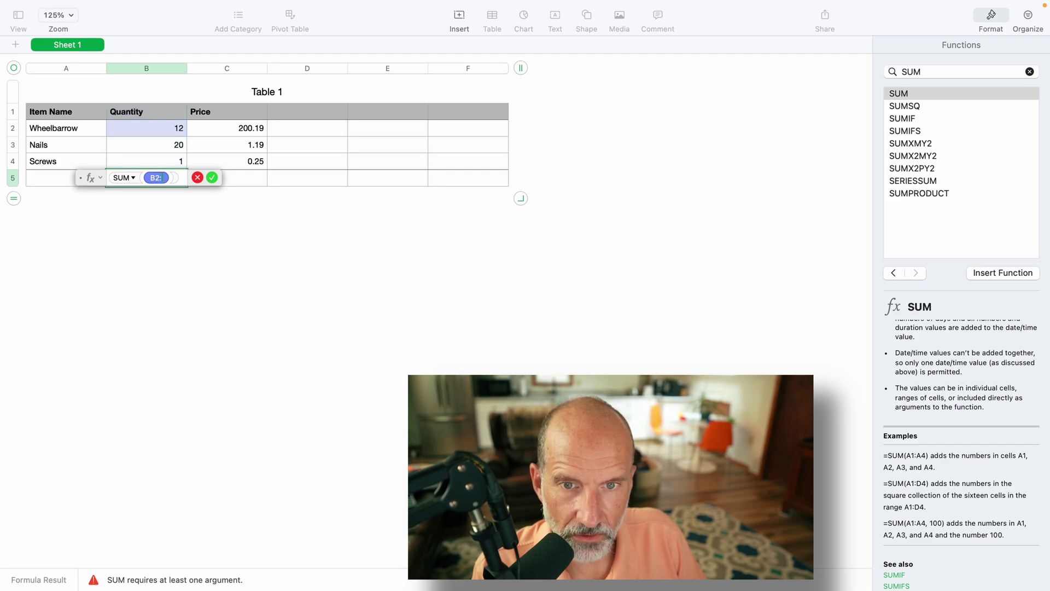
text(B4)
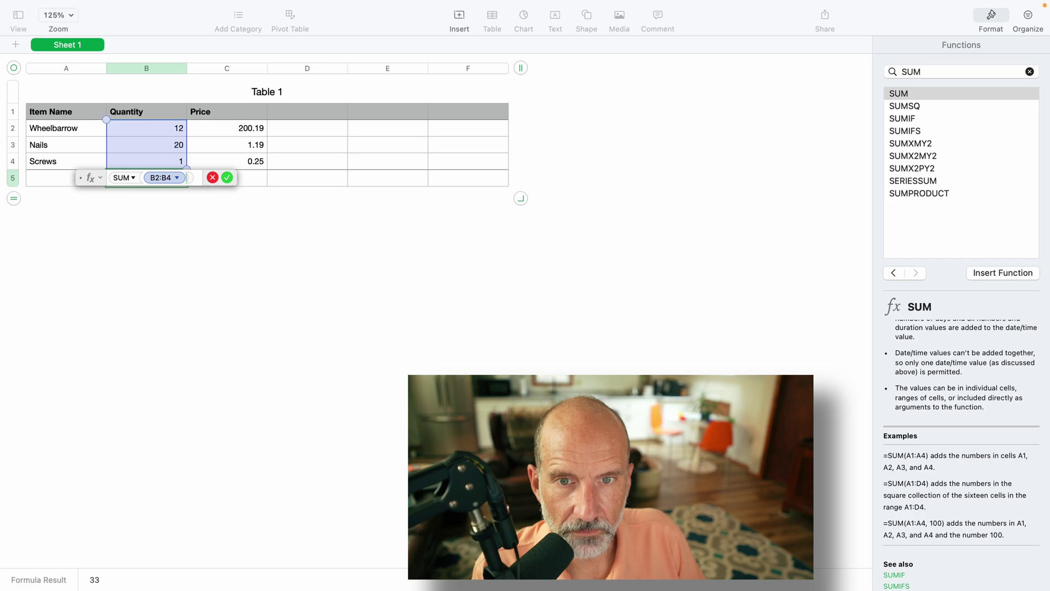
key(Return)
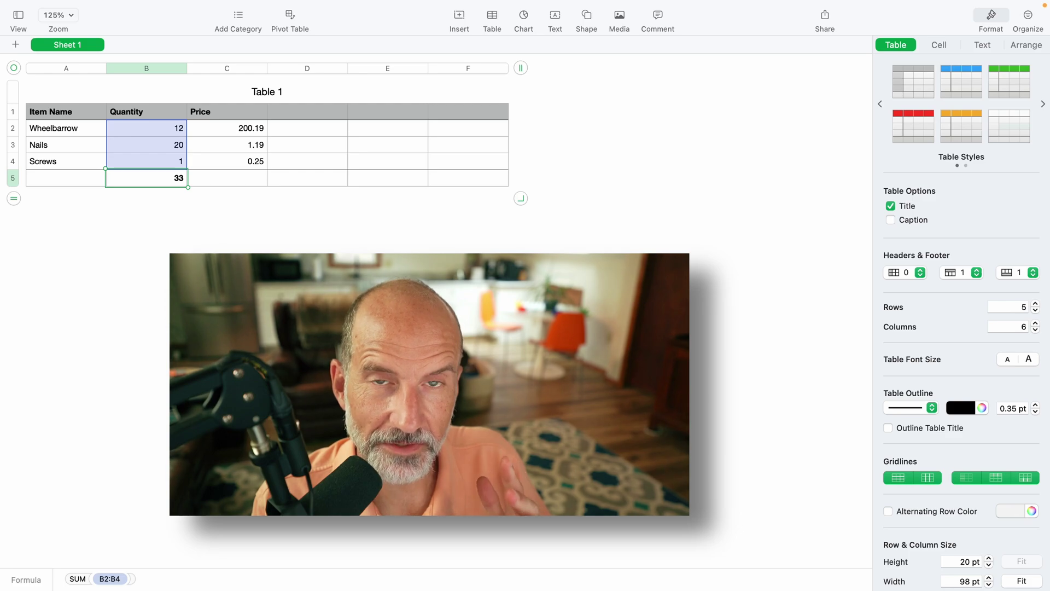
key(Tab)
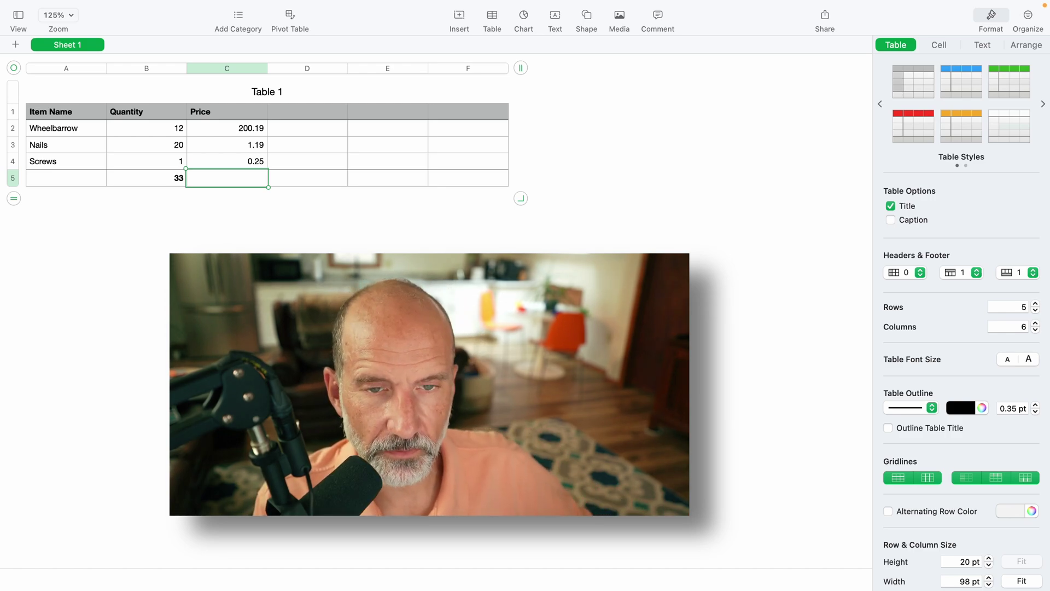
Step: Set C2:C5 to Currency format, showing $200.19, $1.19 and $0.25
click(221, 130)
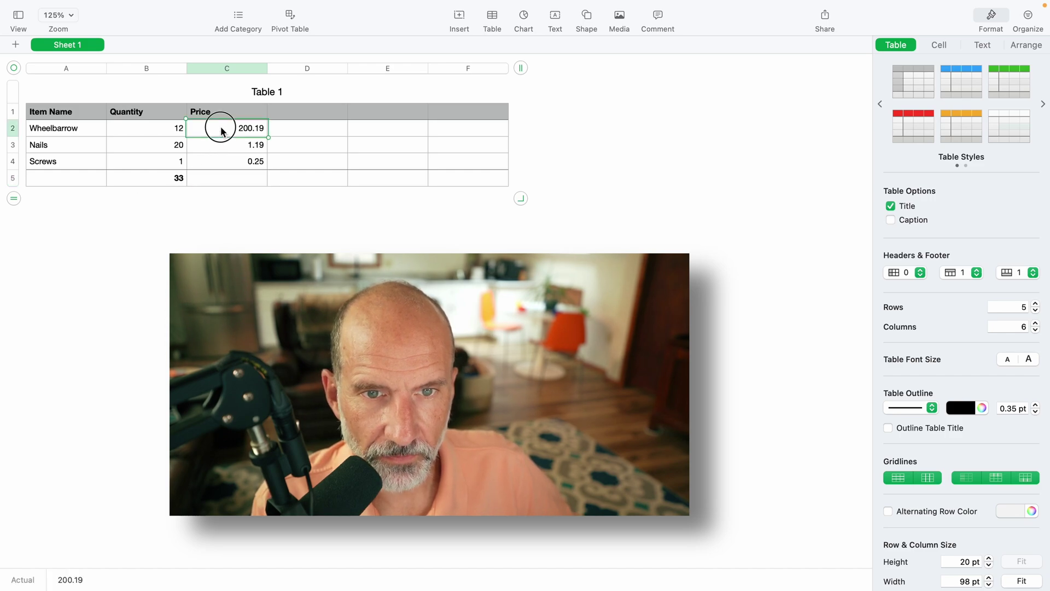
drag(222, 130, 222, 176)
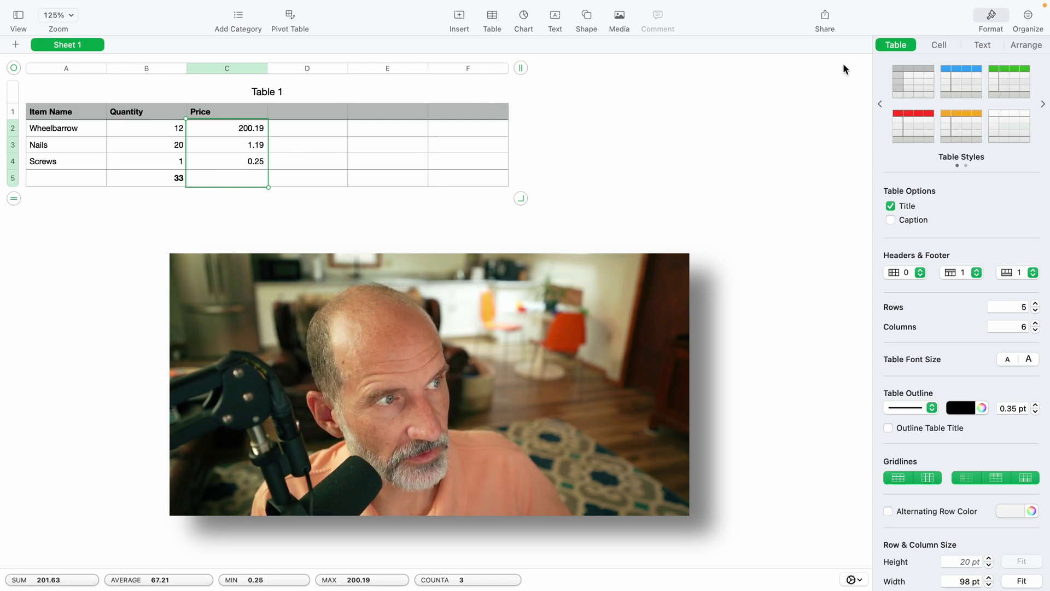
click(939, 45)
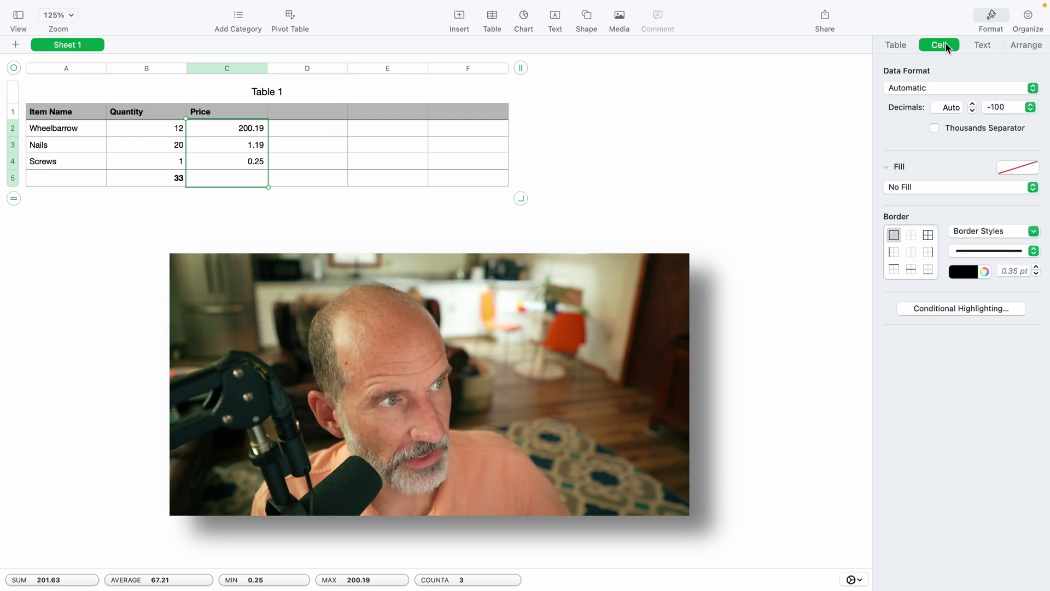
click(946, 90)
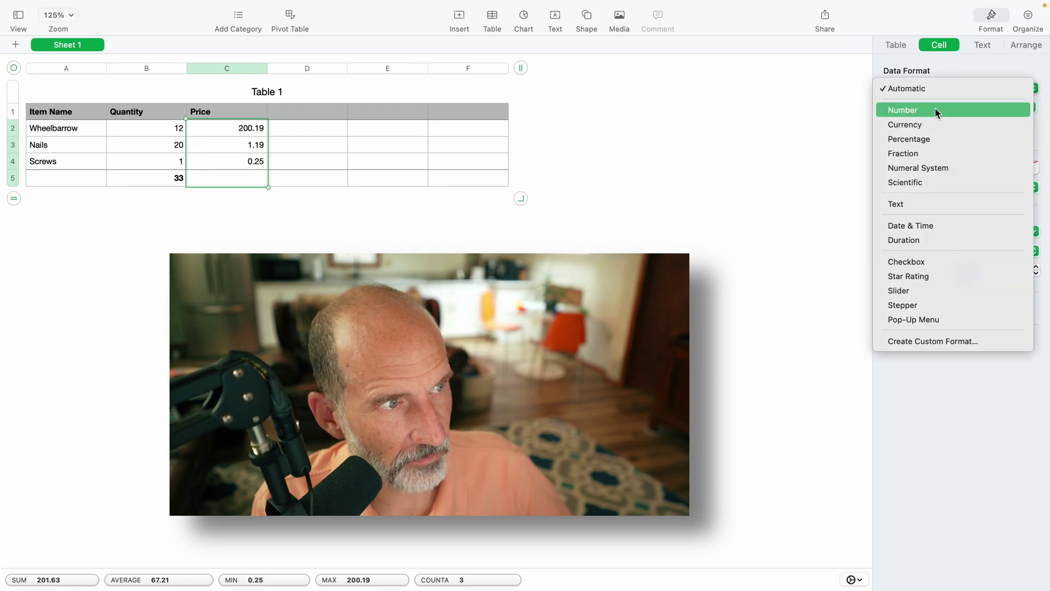
click(927, 125)
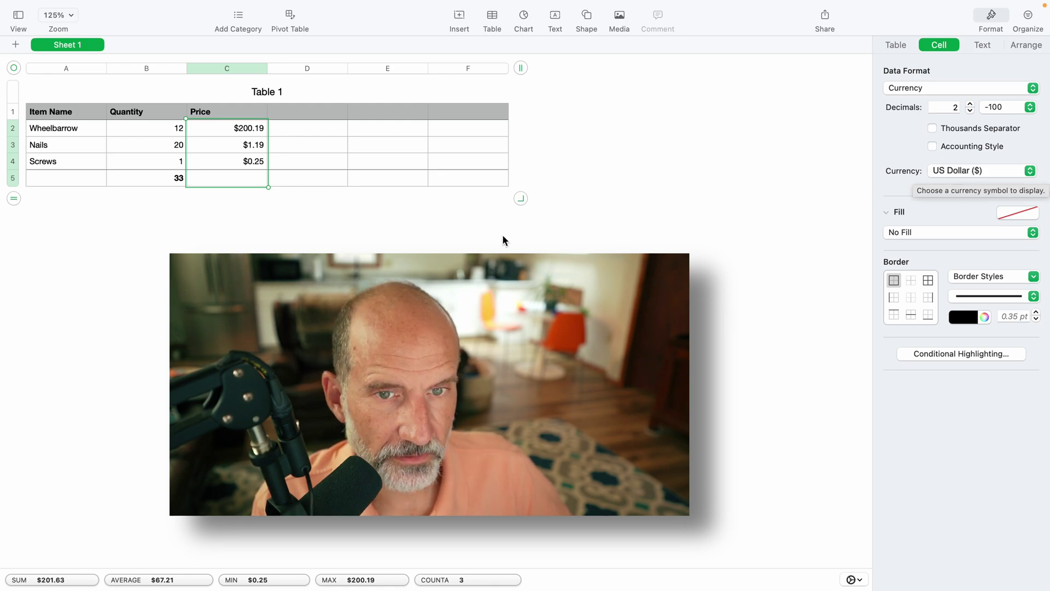
click(223, 185)
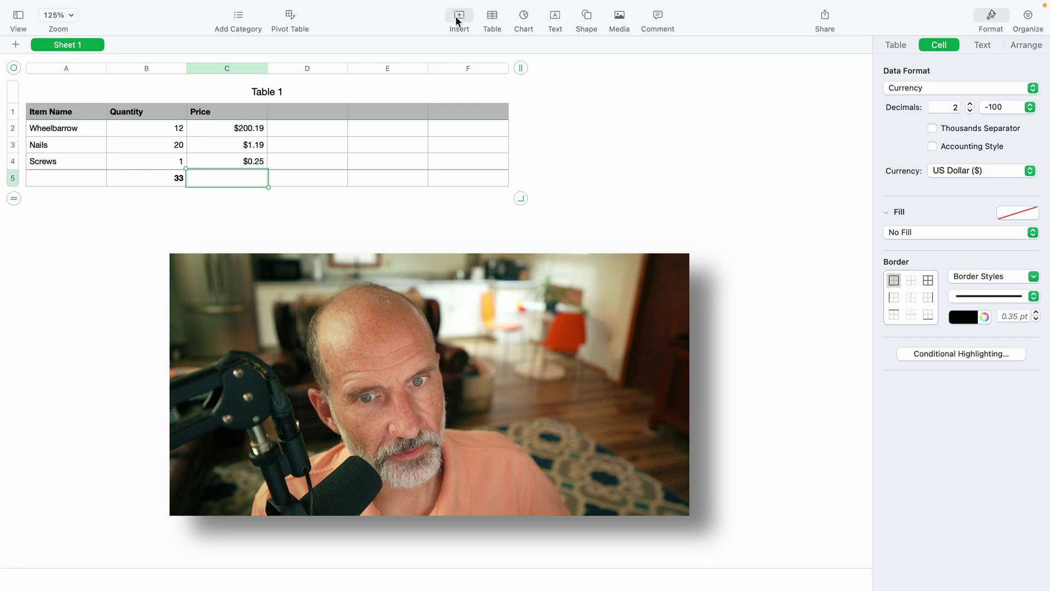
Step: Enter an AVERAGE formula over the Price column in C5, showing $67.21
key(equal)
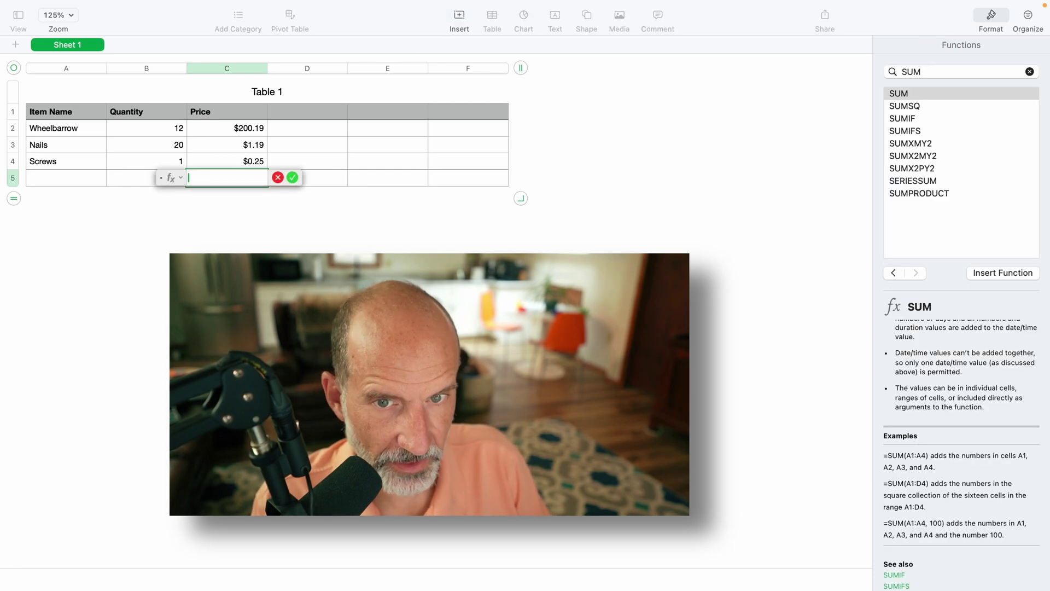
text(A)
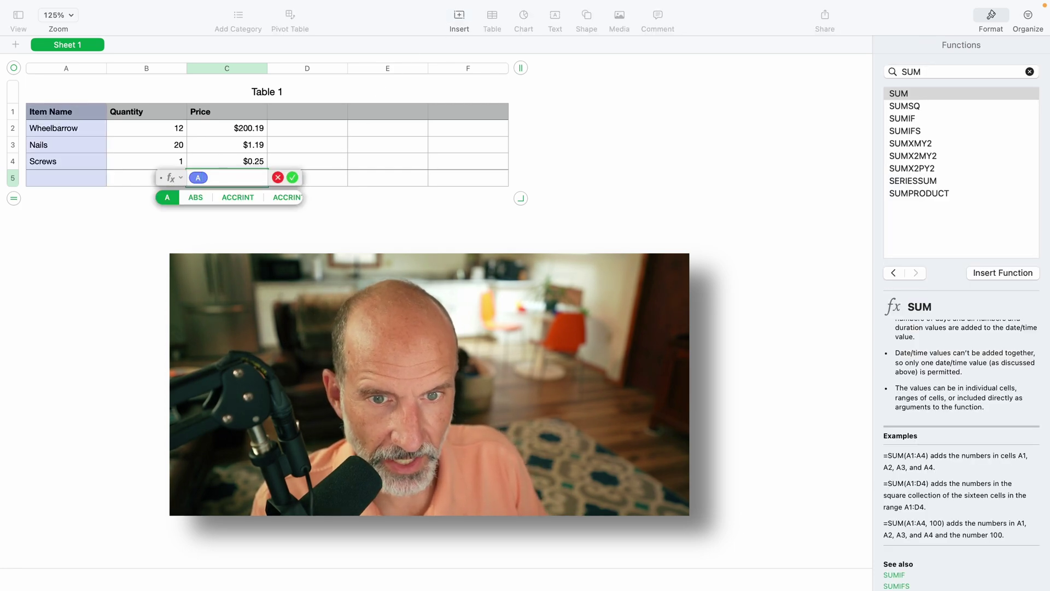
text(V)
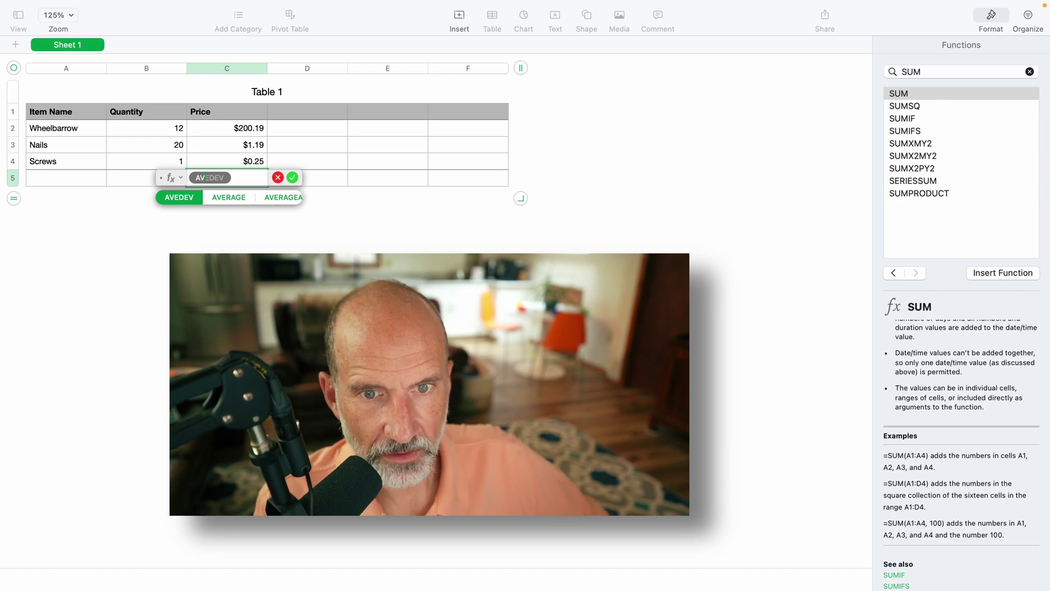
click(229, 197)
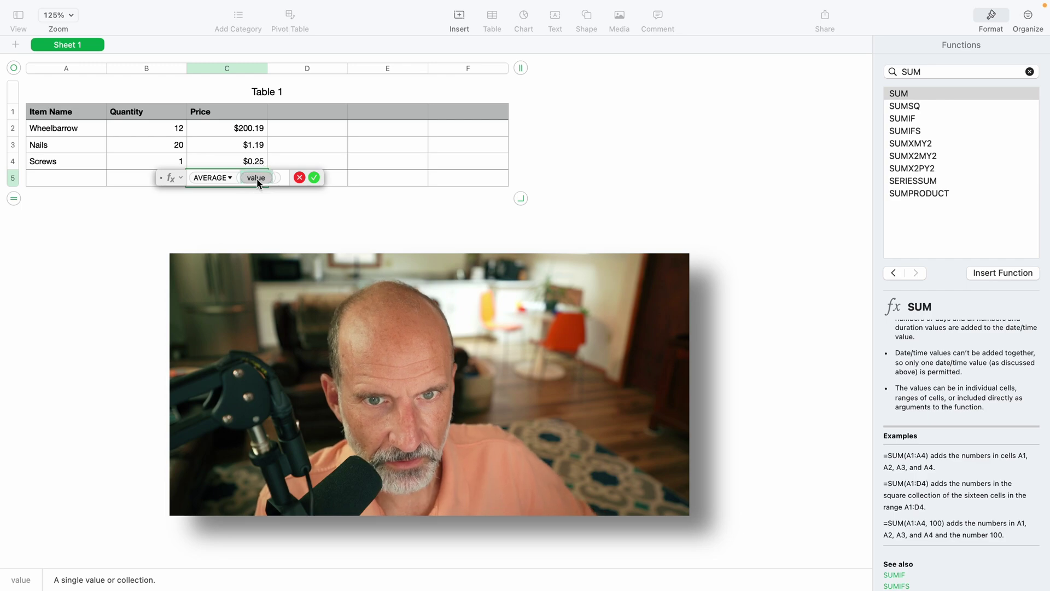
text(p)
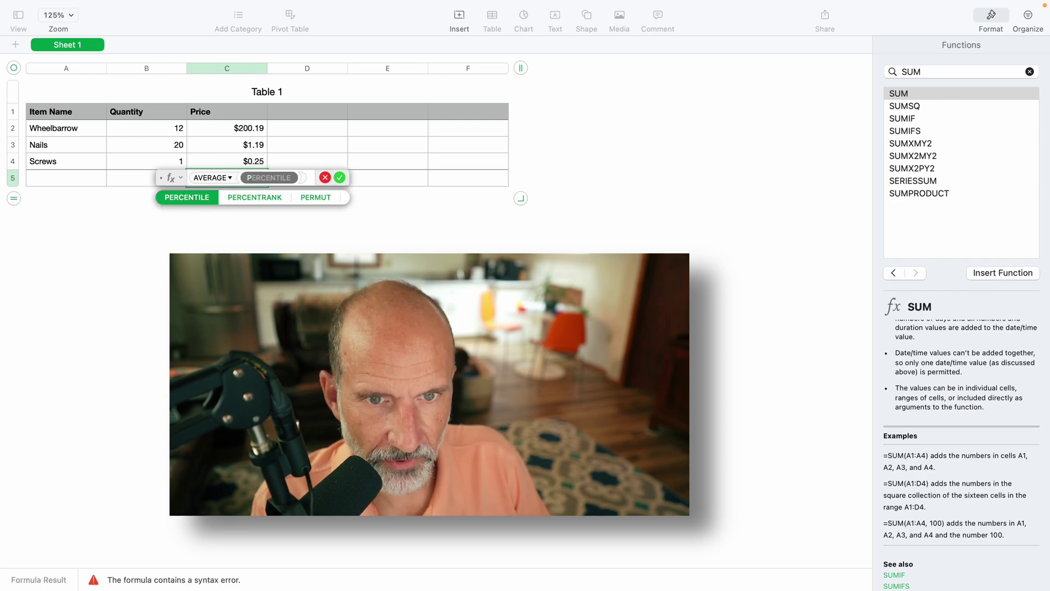
text(ric)
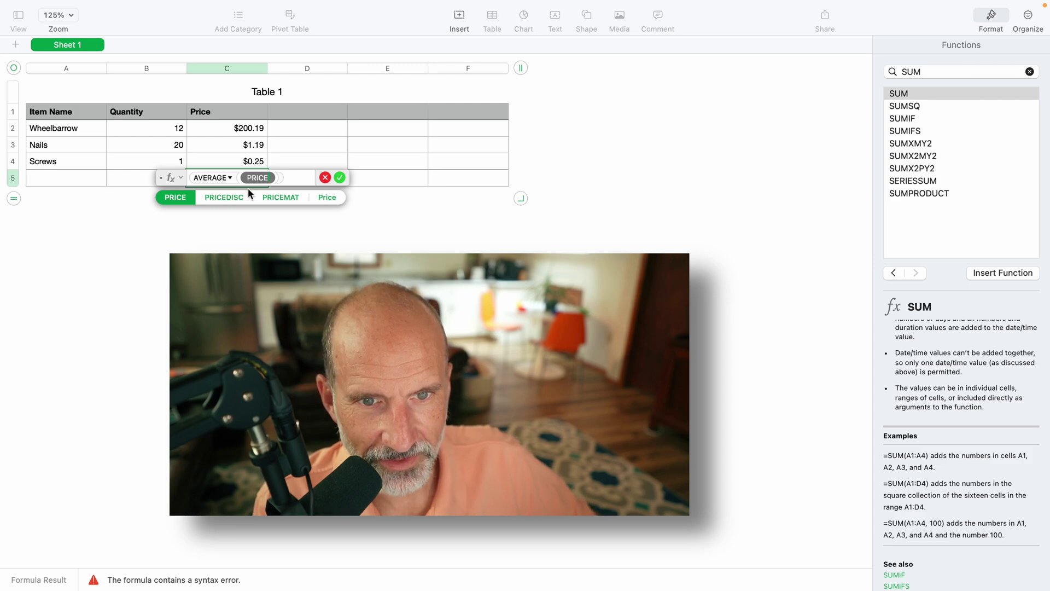
click(326, 198)
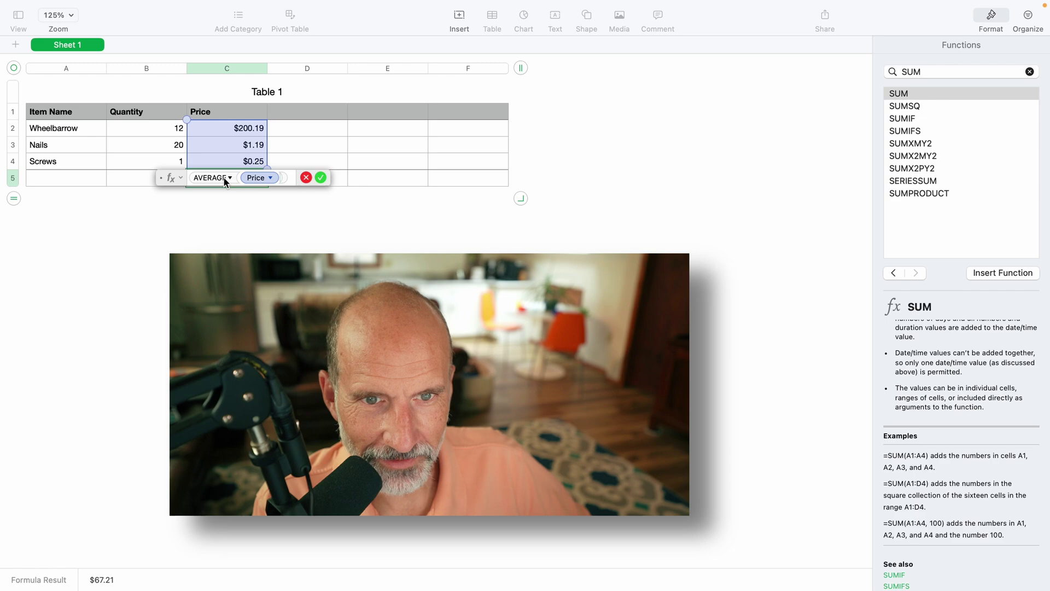
click(320, 177)
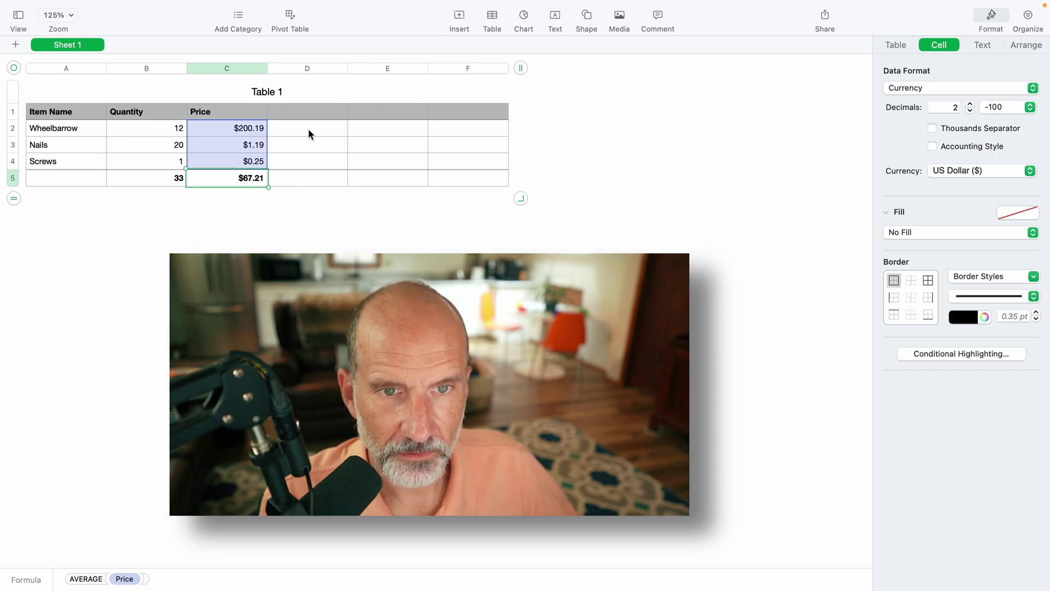
Step: Add a Weight heading in D1 with values 100, 2 and 1 below it
click(312, 112)
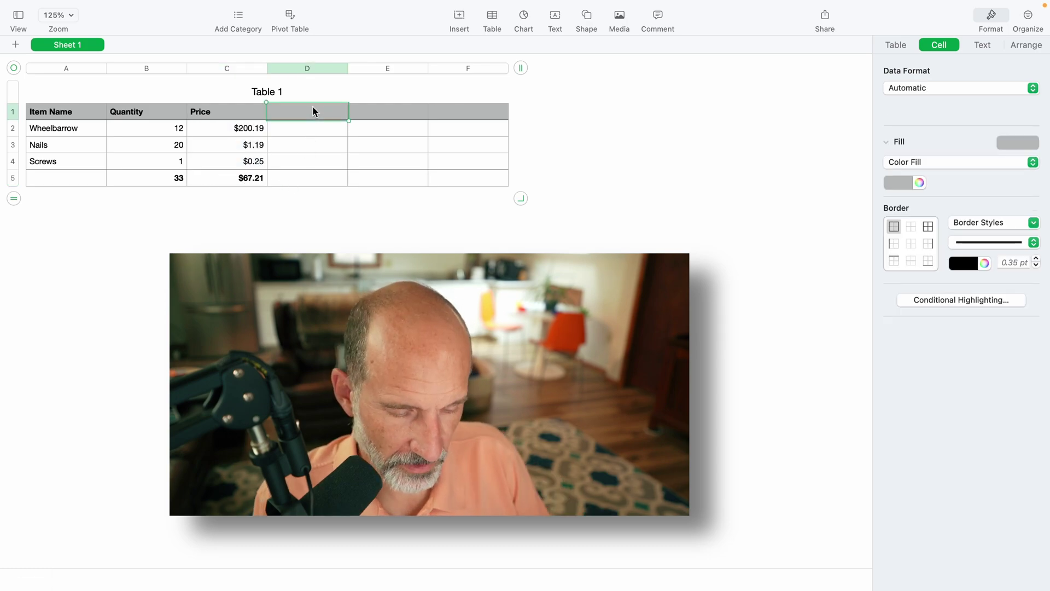
text(Weight)
key(Return)
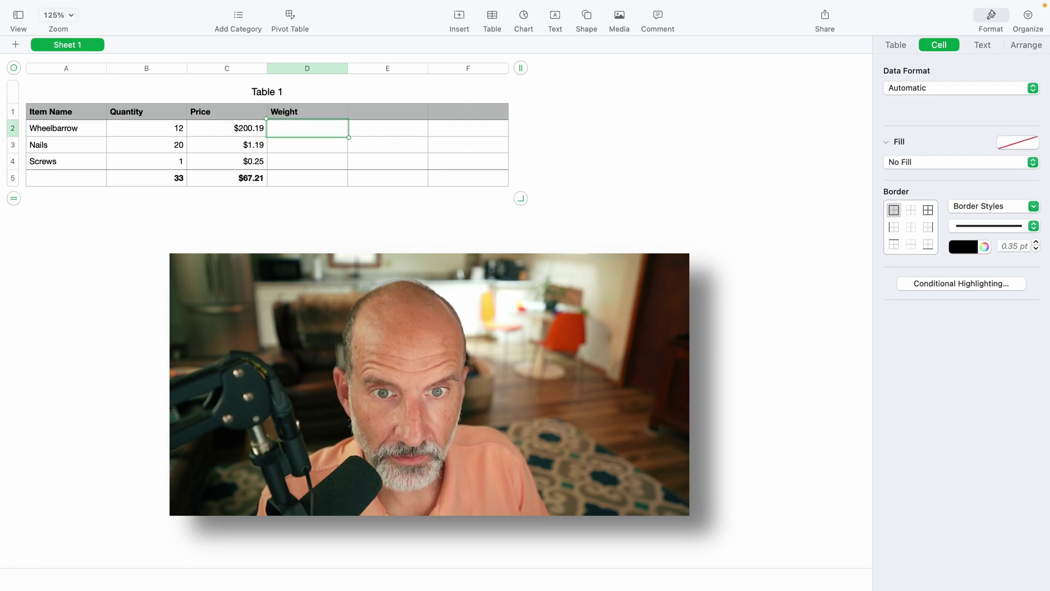
text(100)
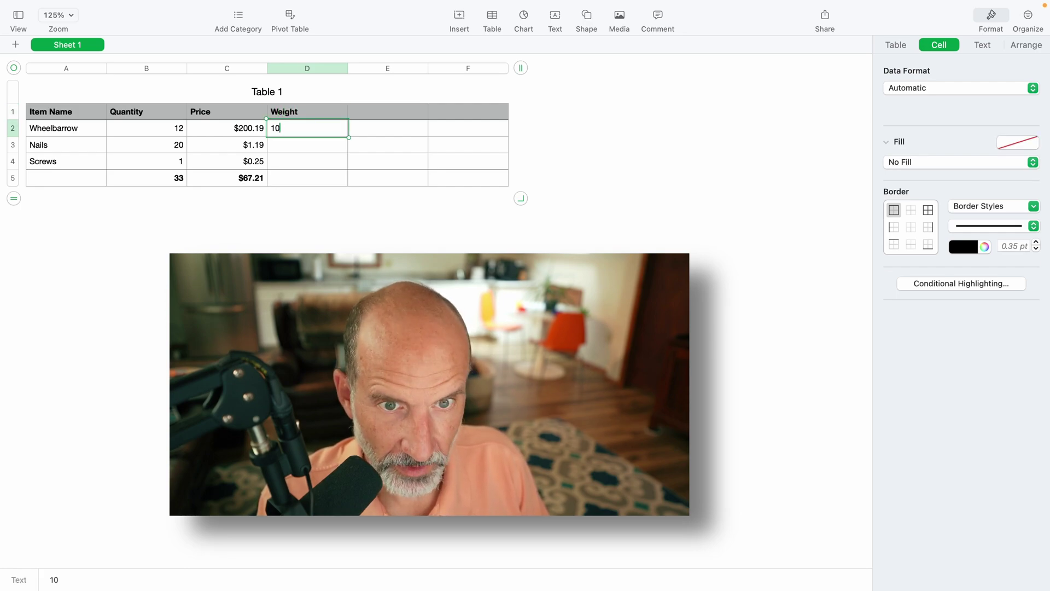
key(Return)
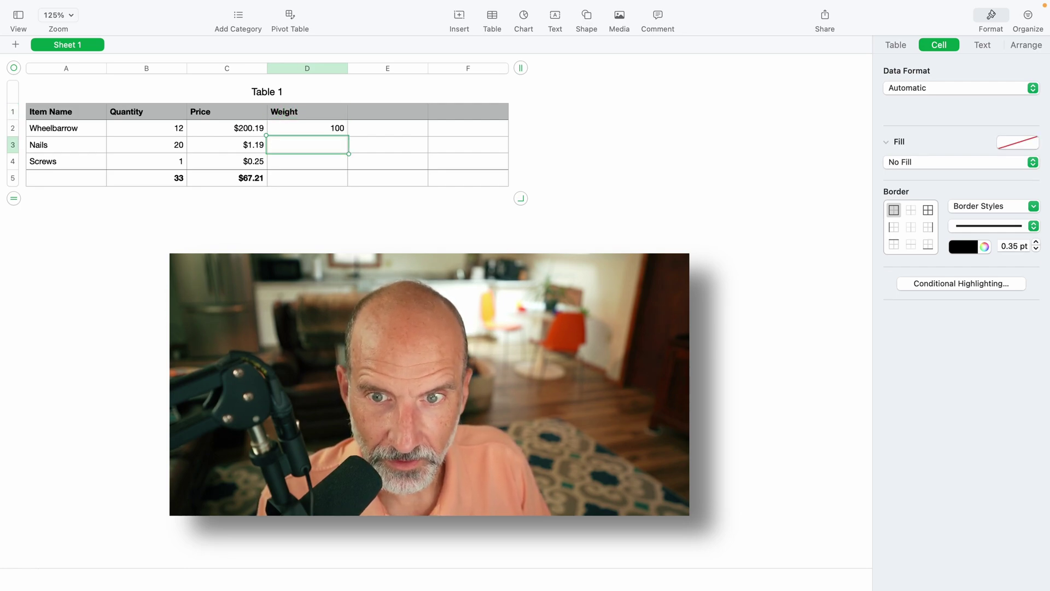
text(2)
key(Return)
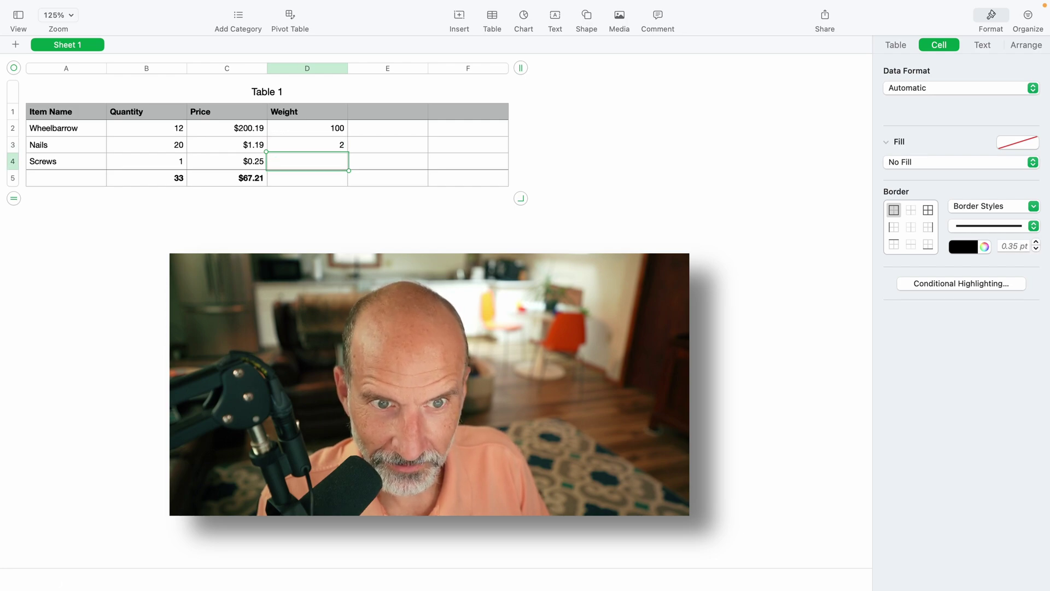
text(1)
key(Return)
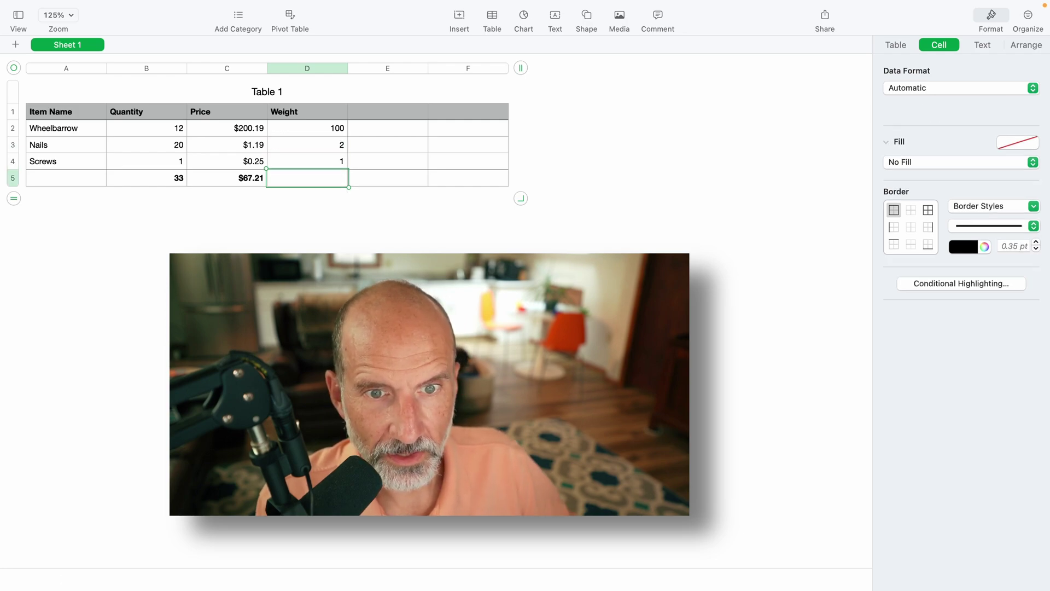
Step: Autofill C5's average formula into D5 so the Weight footer shows $34.33
click(233, 178)
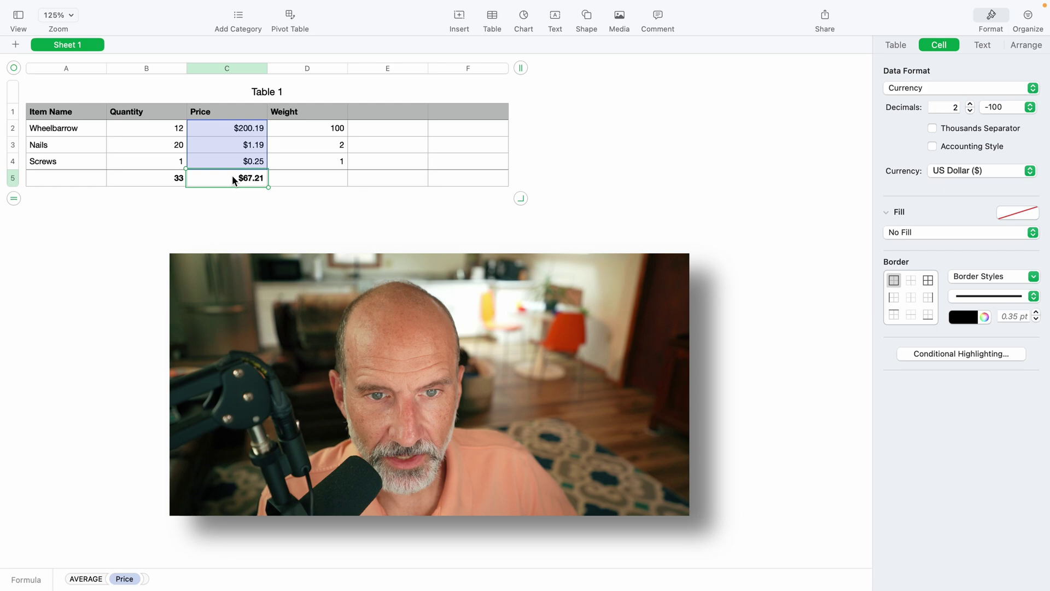
click(271, 179)
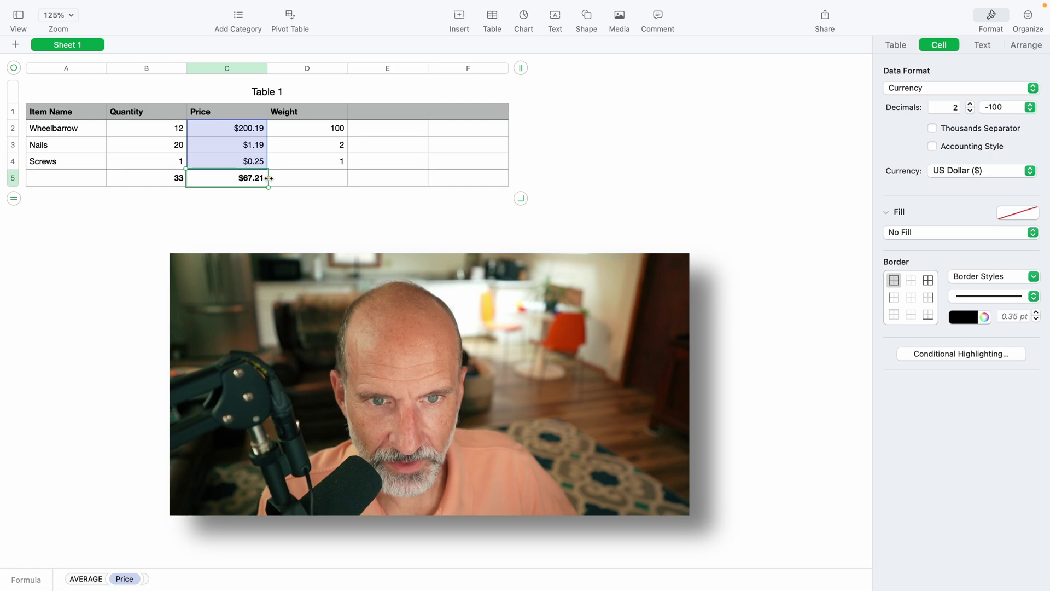
click(269, 178)
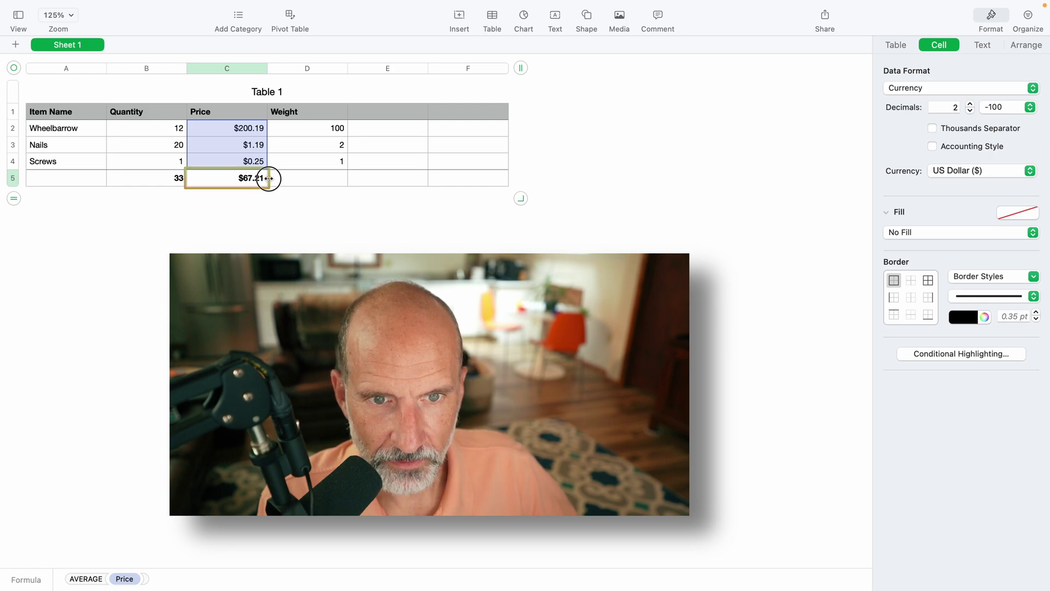
drag(269, 179, 327, 178)
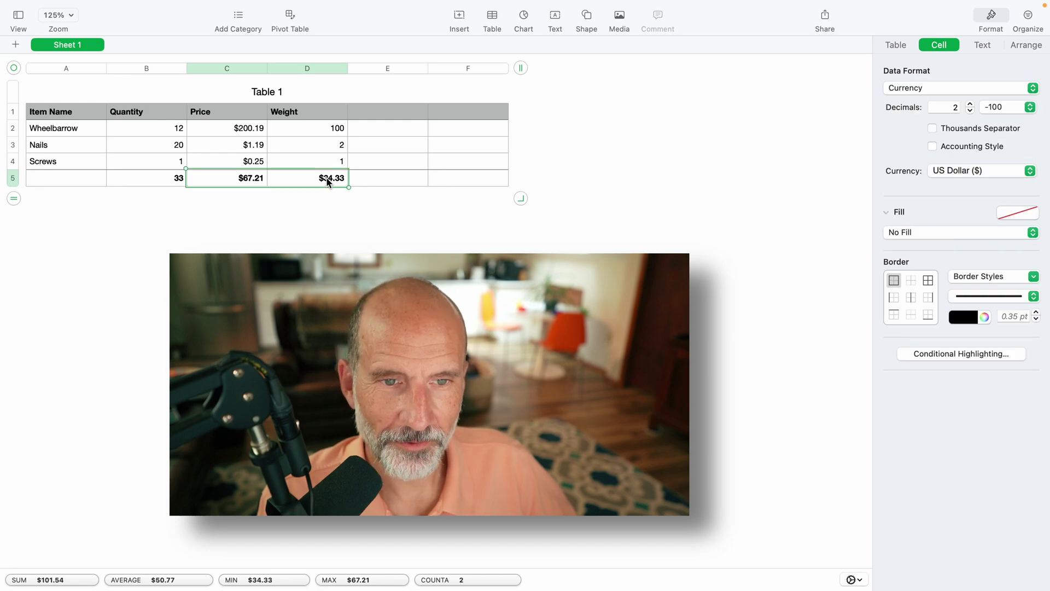
click(326, 178)
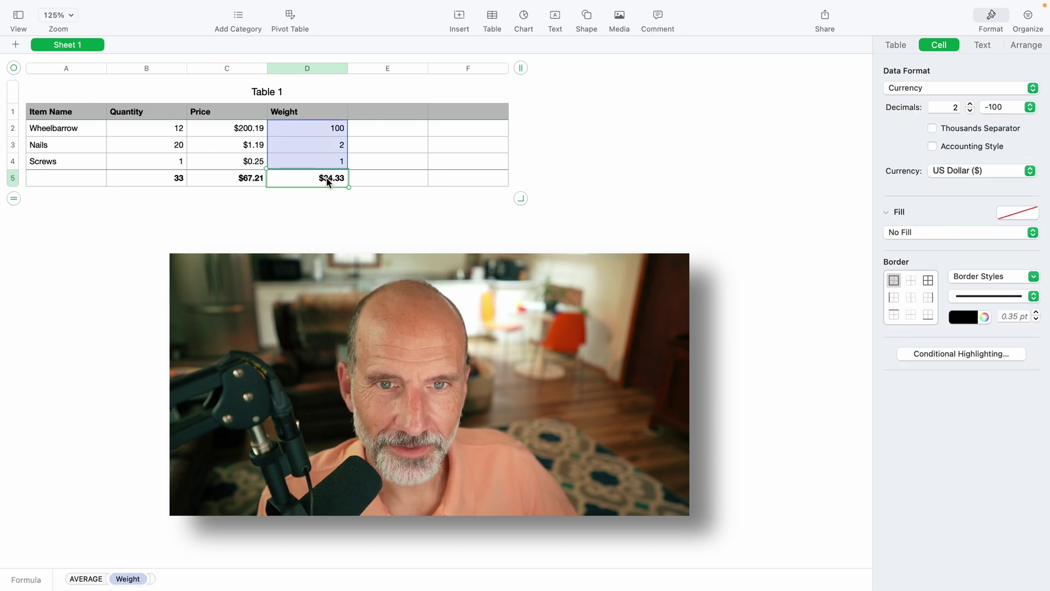
double_click(327, 178)
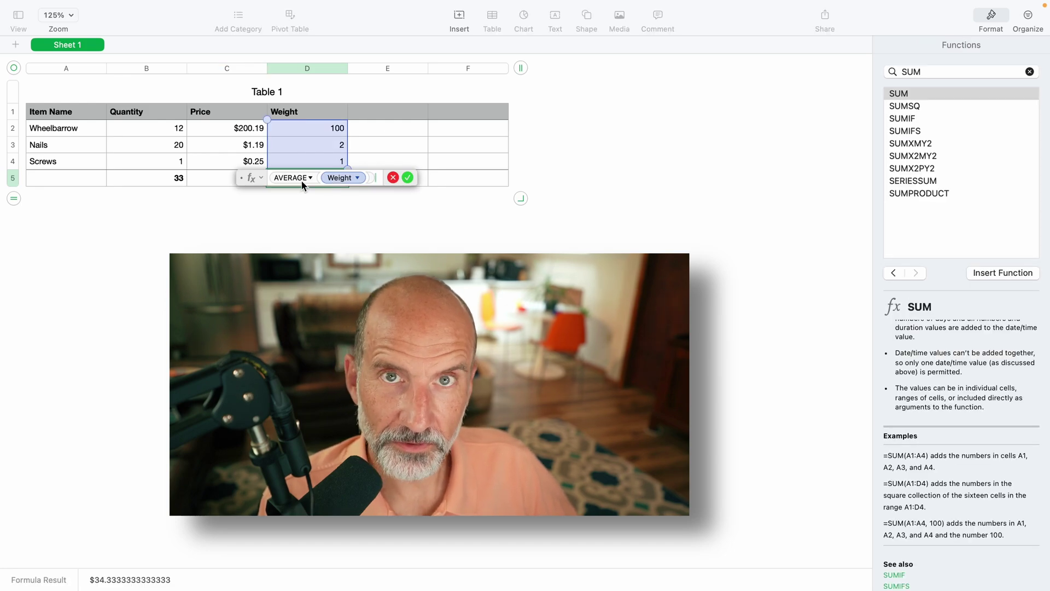
key(Return)
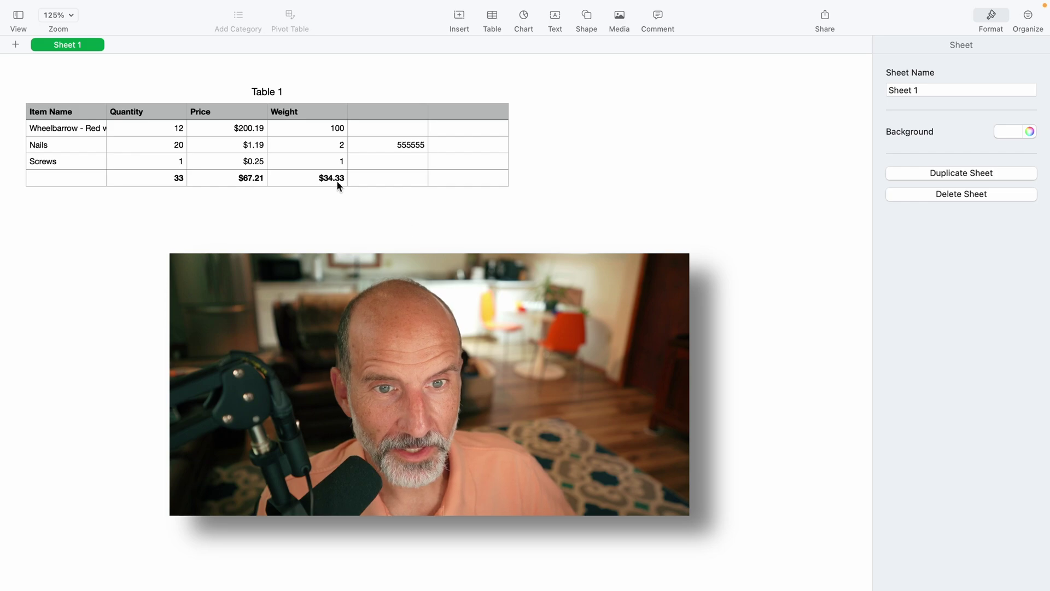
Step: Select the Weight header cell and the Nails price cell C3 in Table 1
click(136, 113)
click(299, 113)
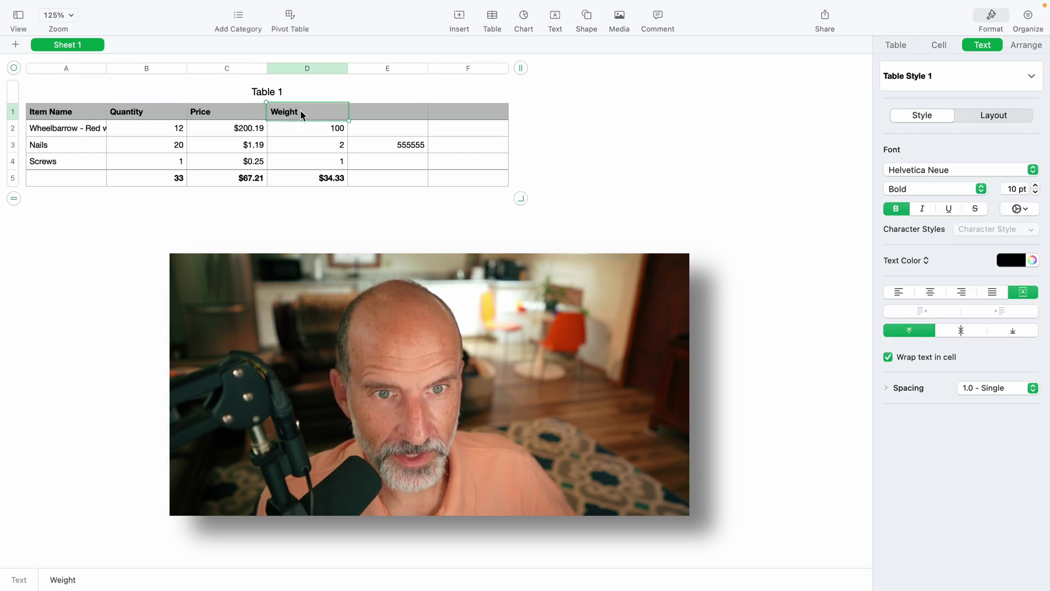
click(295, 145)
click(258, 146)
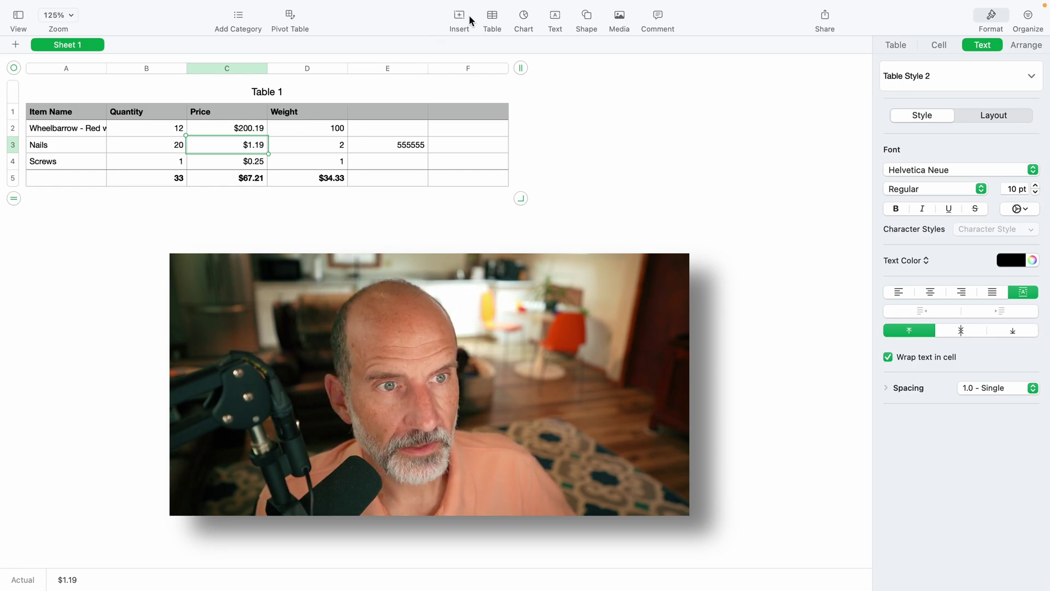
Step: Insert an empty Table 2 in the first table style below Table 1
click(491, 16)
click(475, 57)
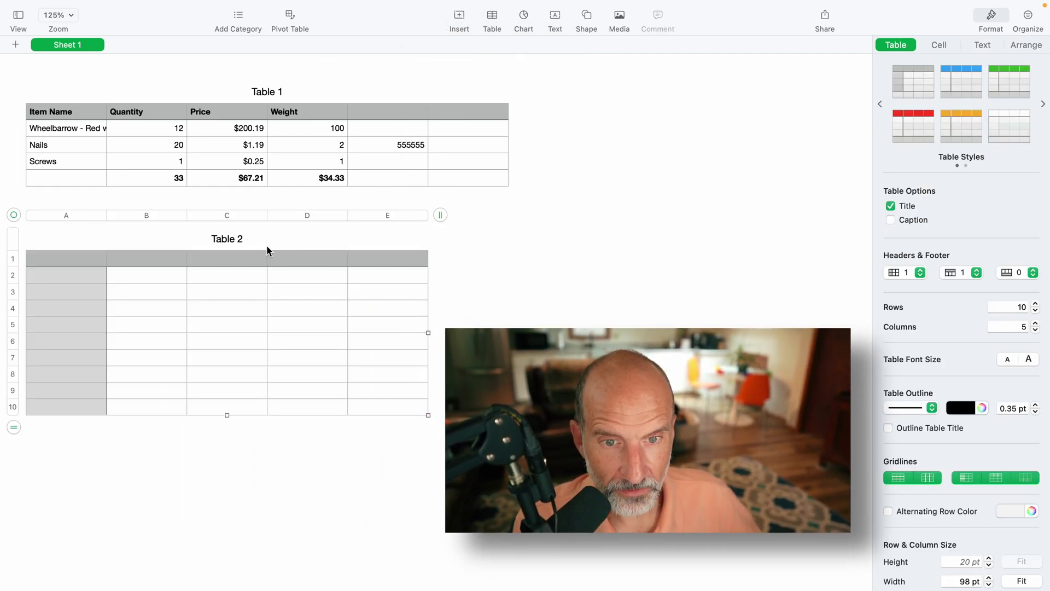
click(232, 239)
click(274, 90)
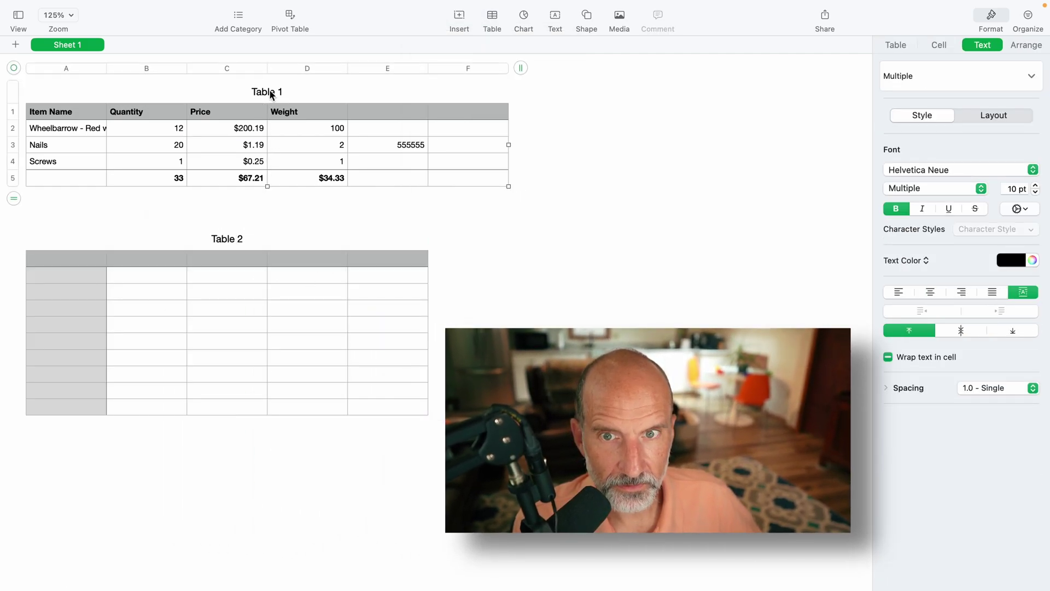
Step: Add Sheet 2, then go back to Sheet 1 and select cells in both tables
click(18, 46)
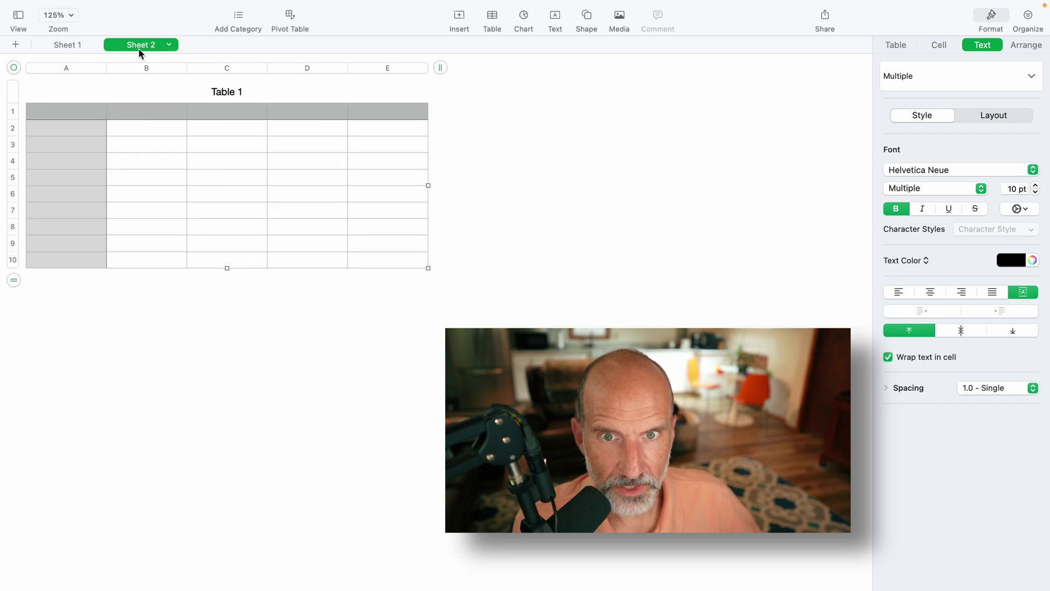
click(66, 45)
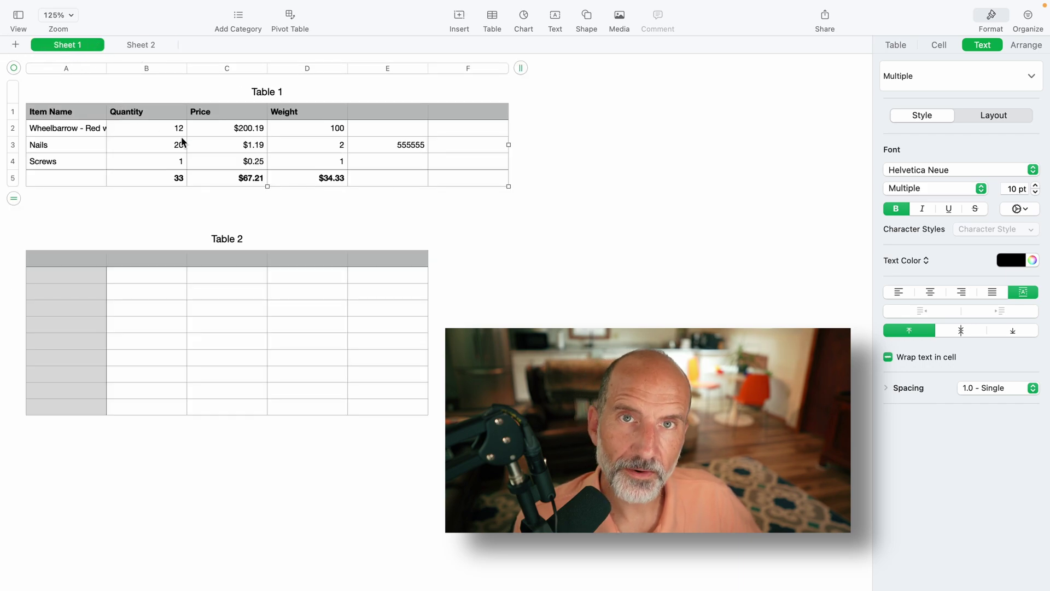
click(203, 146)
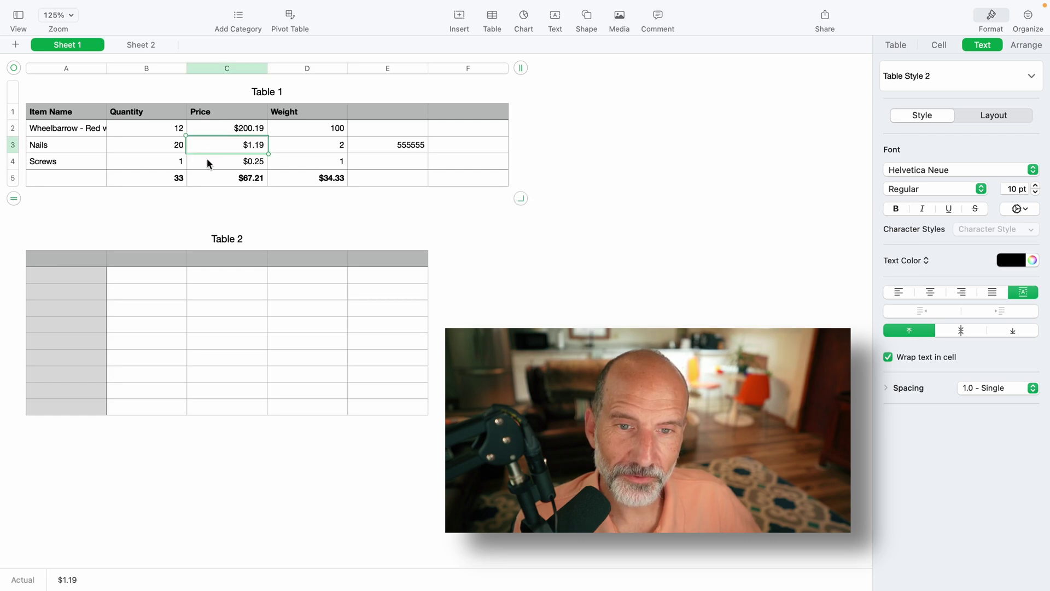
click(241, 295)
click(241, 163)
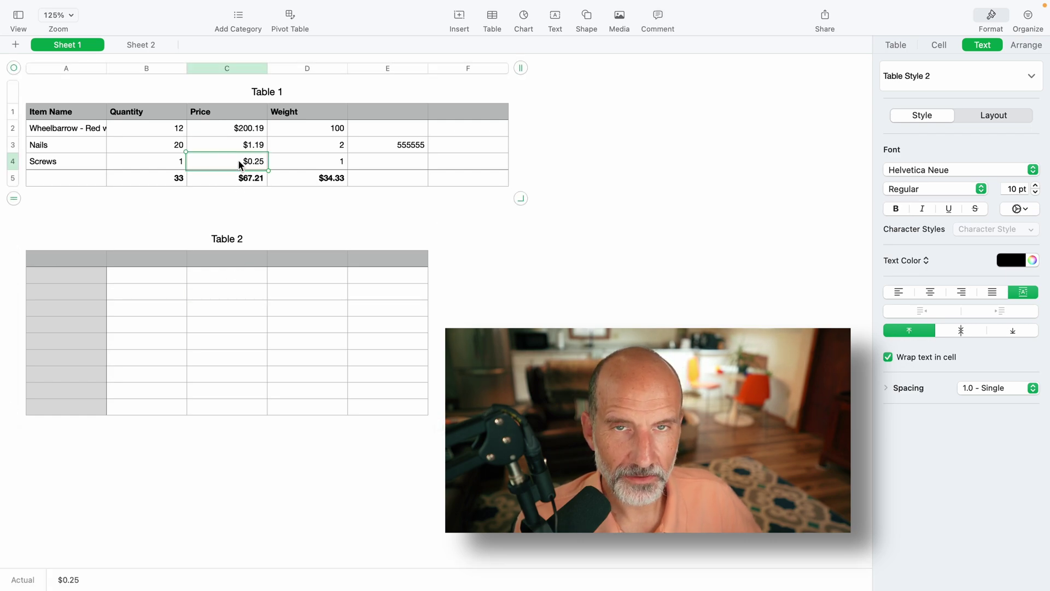